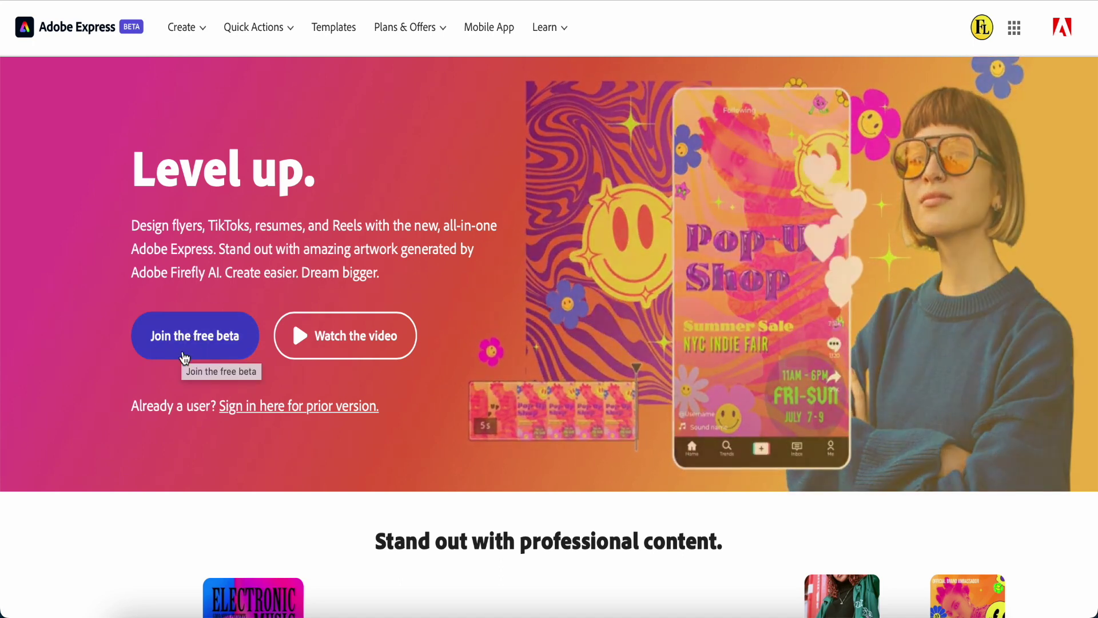
- Join the free Adobe Express beta, using Google Chrome as the supported browser
{"action": "left_click", "coordinate": [200, 349]}
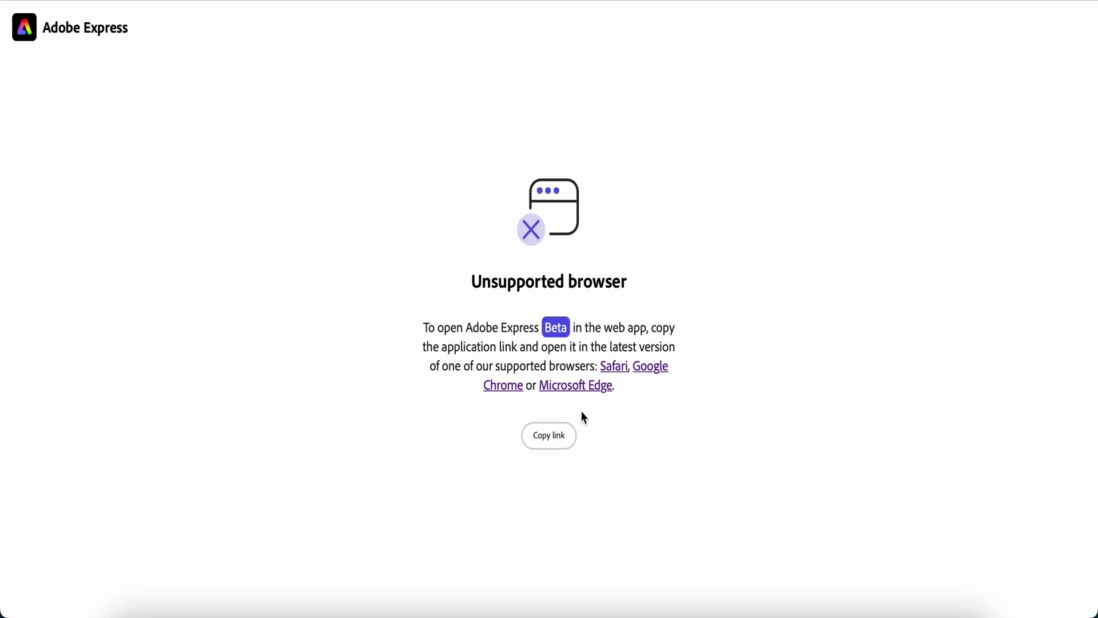
{"action": "left_click", "coordinate": [651, 372]}
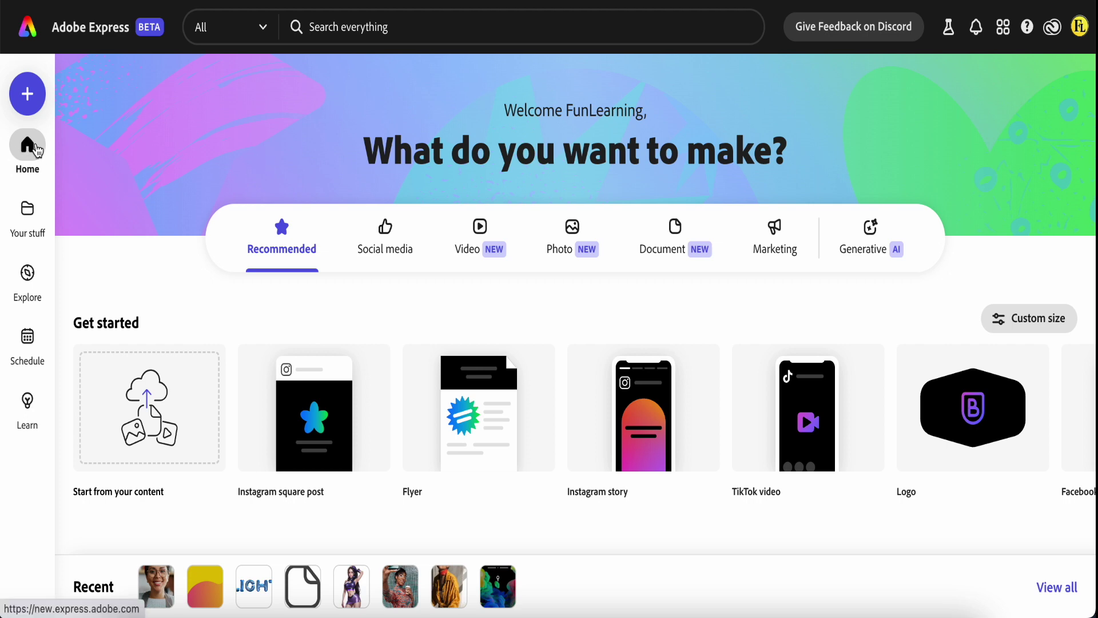
- Look through the saved project files in Your stuff
{"action": "left_click", "coordinate": [42, 215]}
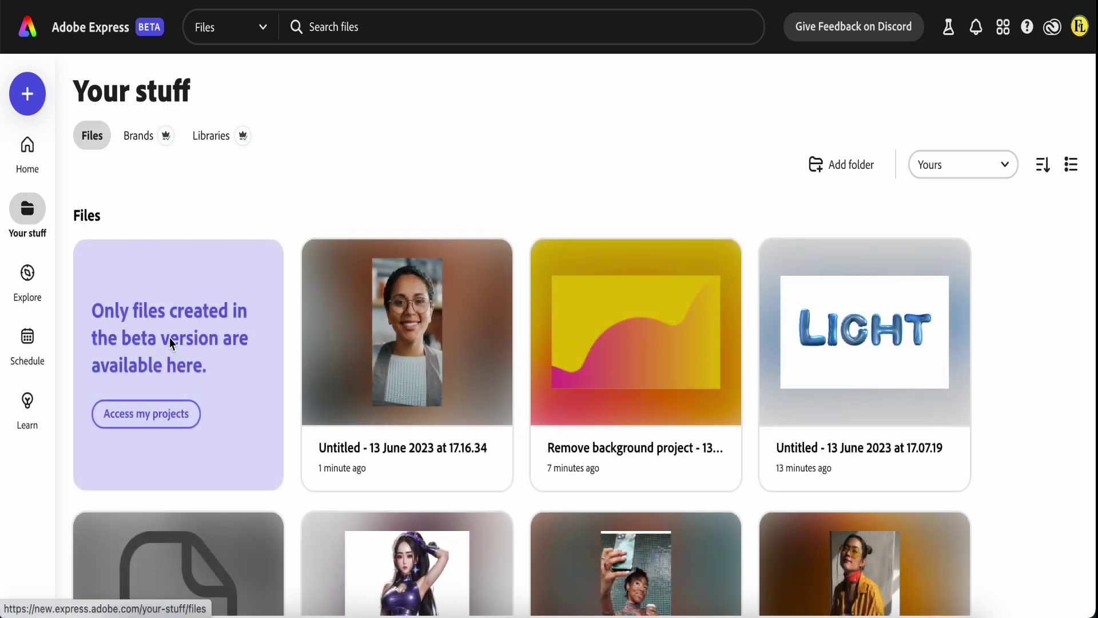
{"action": "scroll", "coordinate": [367, 389], "scroll_direction": "down", "scroll_amount": 3}
{"action": "scroll", "coordinate": [367, 390], "scroll_direction": "up", "scroll_amount": 3}
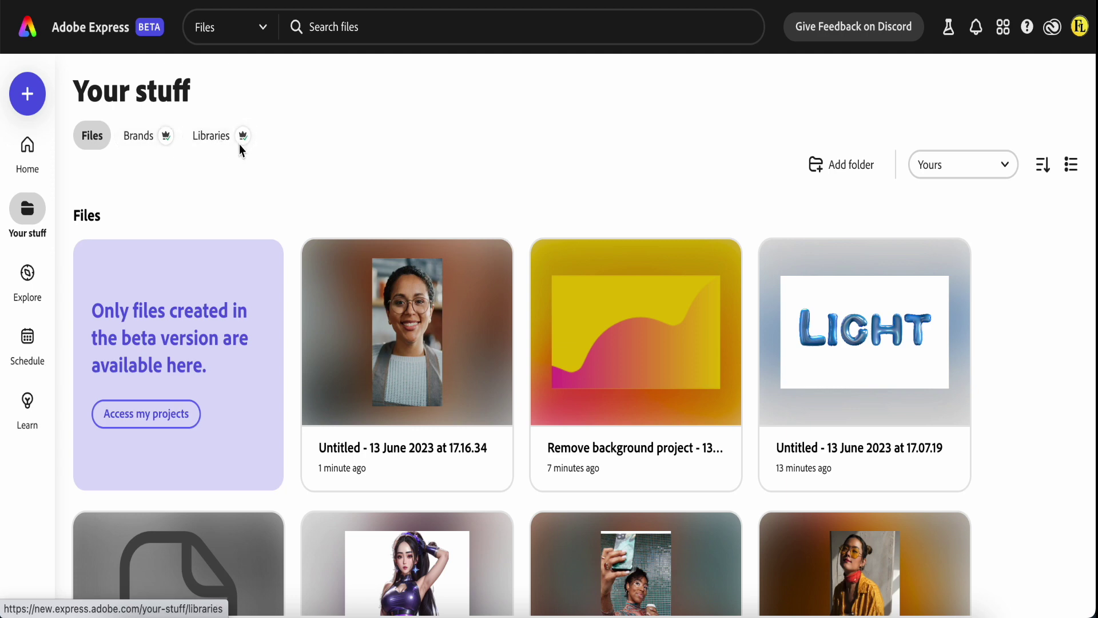
- Browse the Explore template collections, from Instagram square posts through stories and reels to TikTok videos
{"action": "left_click", "coordinate": [26, 286]}
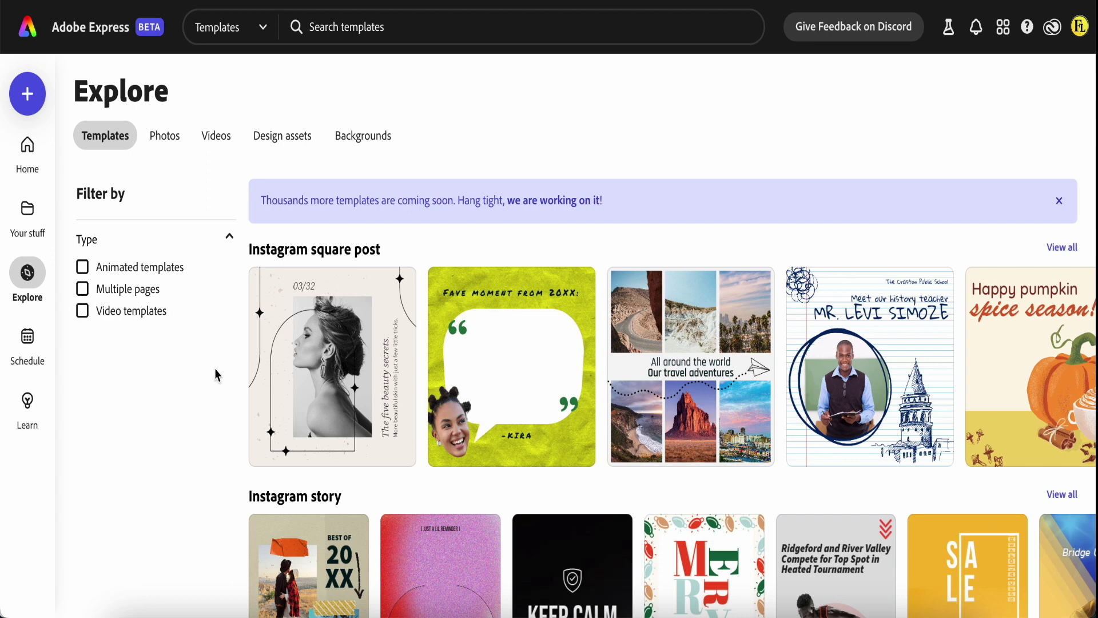
{"action": "scroll", "coordinate": [584, 444], "scroll_direction": "down", "scroll_amount": 1}
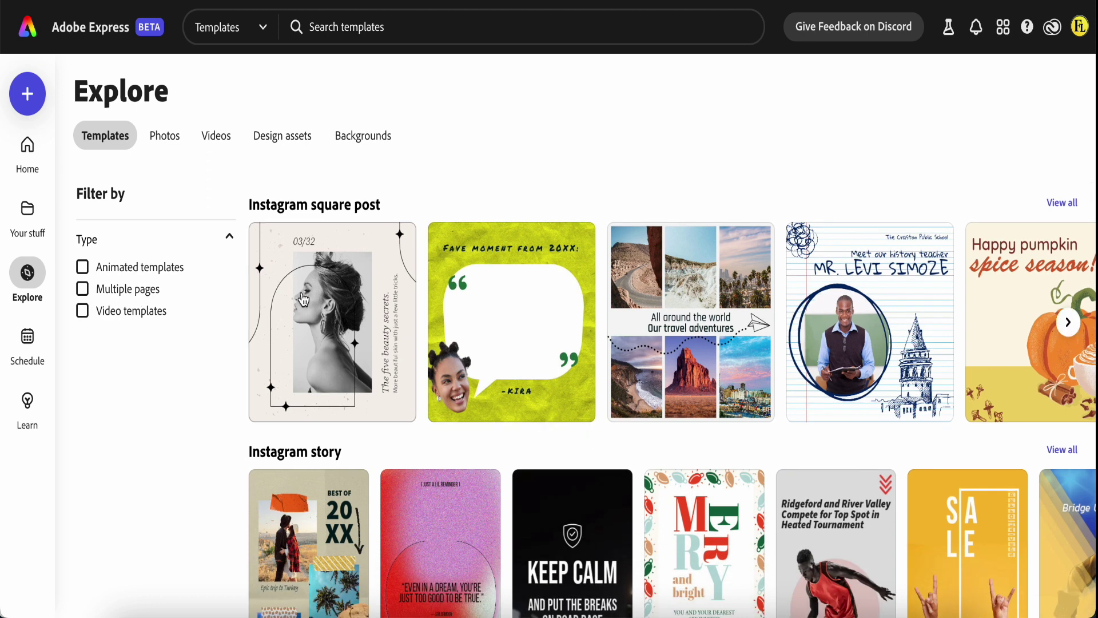
{"action": "scroll", "coordinate": [303, 300], "scroll_direction": "up", "scroll_amount": 1}
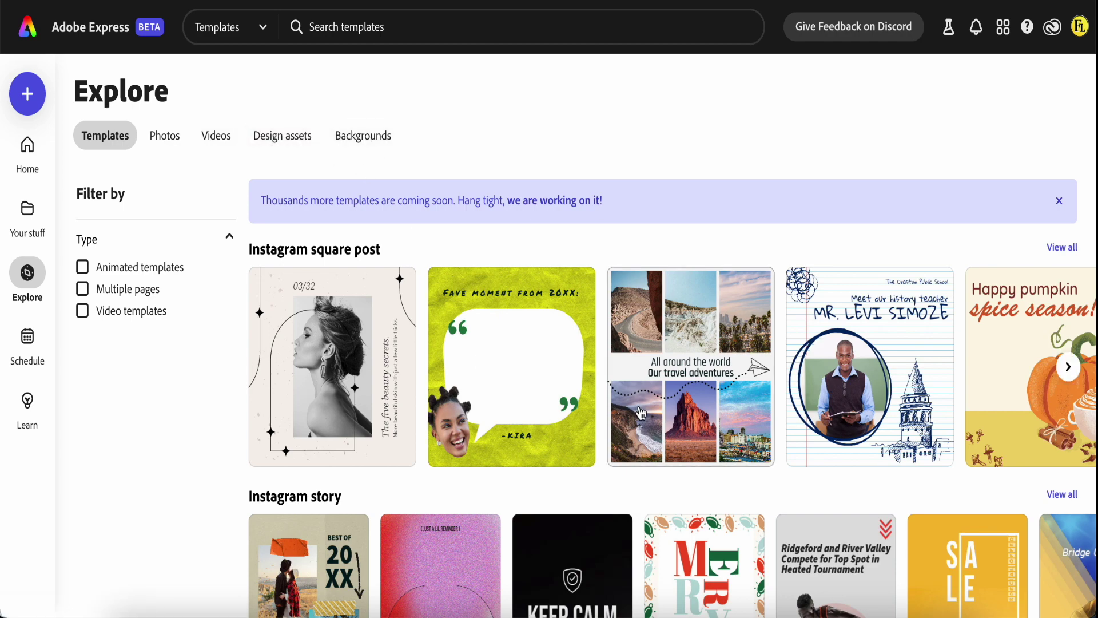
{"action": "scroll", "coordinate": [638, 462], "scroll_direction": "down", "scroll_amount": 5}
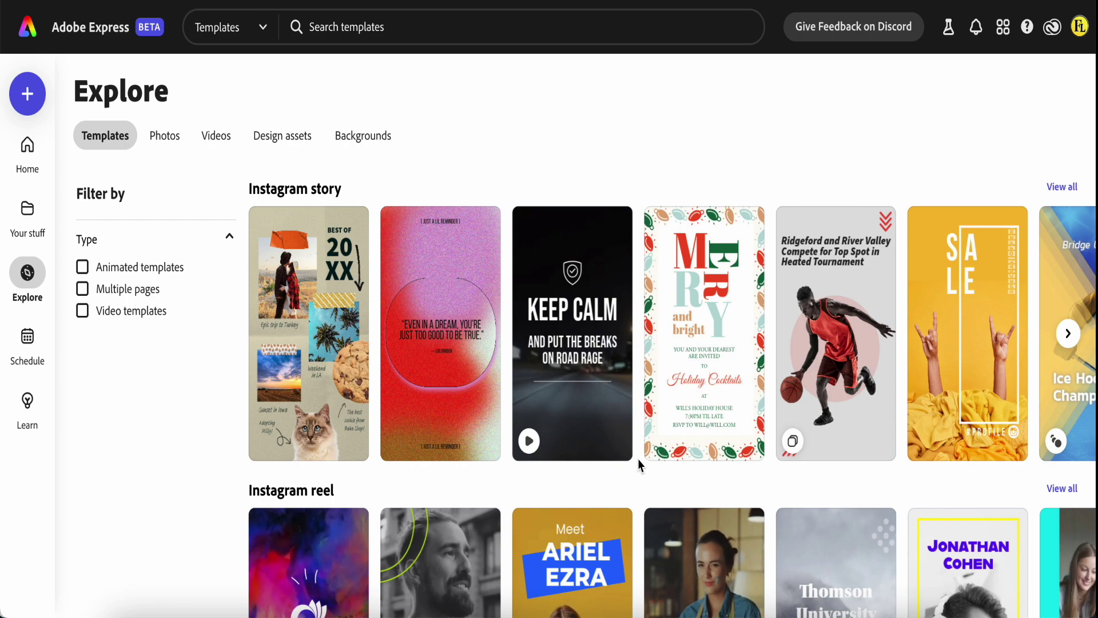
{"action": "scroll", "coordinate": [637, 459], "scroll_direction": "down", "scroll_amount": 4}
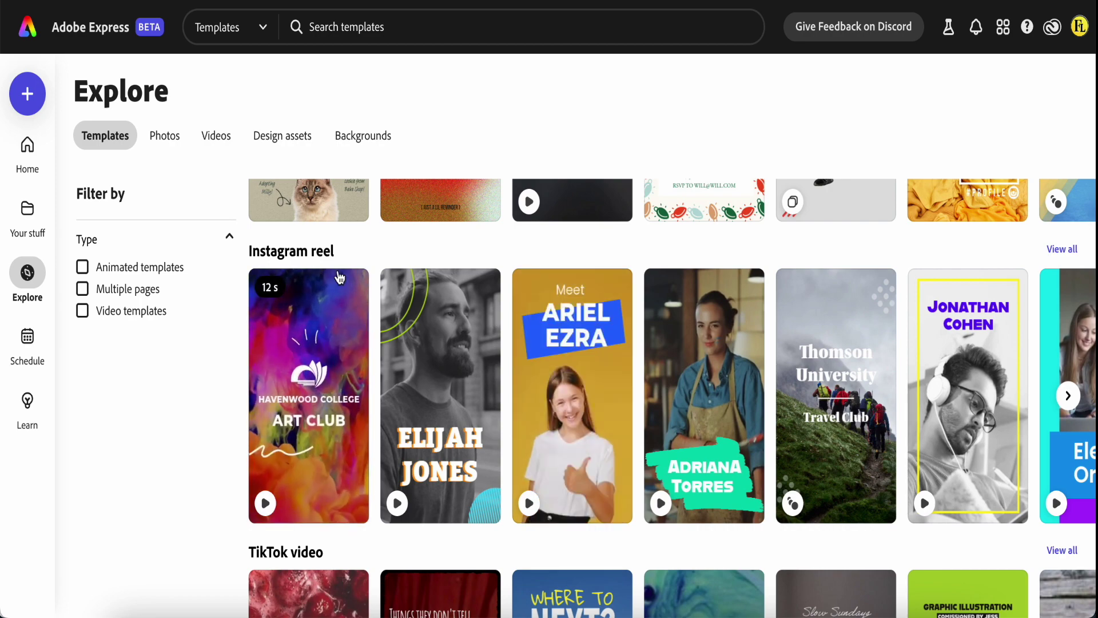
{"action": "scroll", "coordinate": [513, 369], "scroll_direction": "down", "scroll_amount": 5}
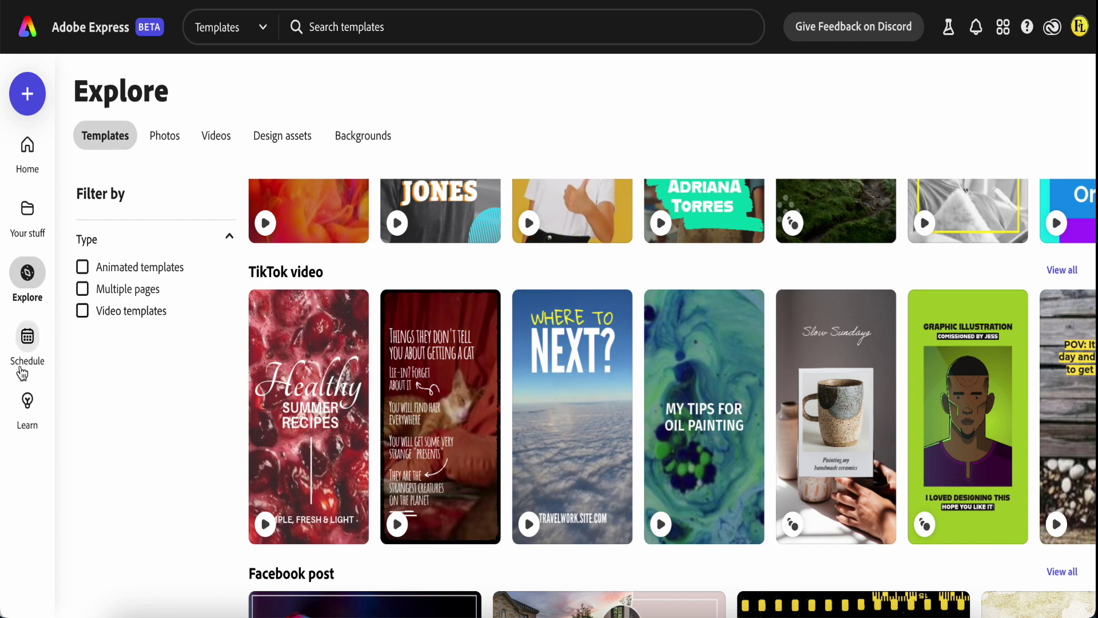
- View the weekly calendar on the Schedule page
{"action": "left_click", "coordinate": [30, 350]}
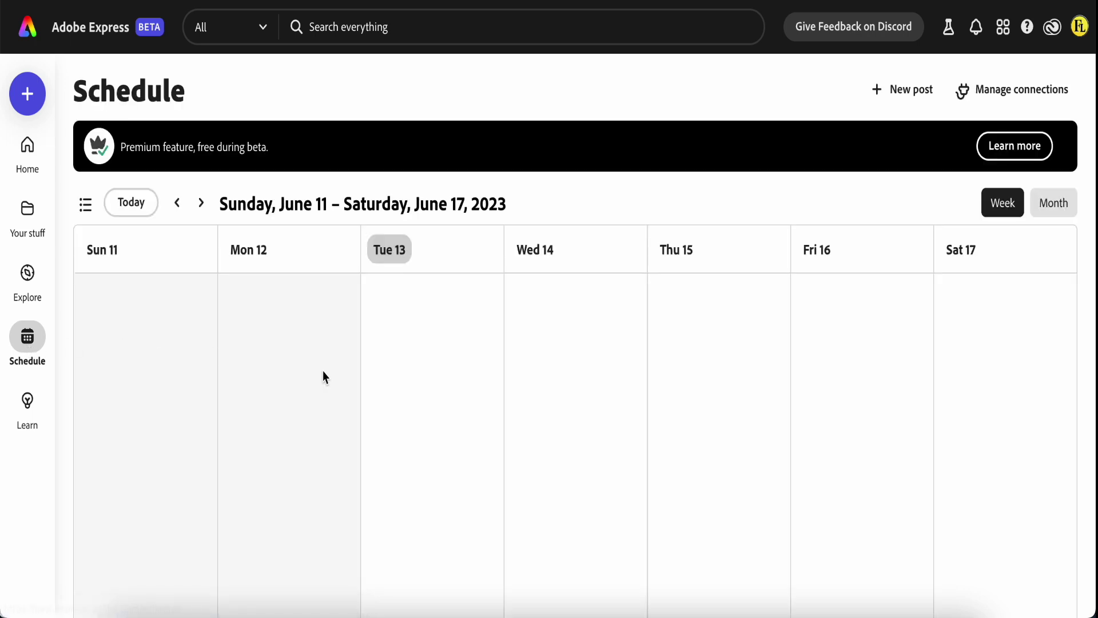
{"action": "scroll", "coordinate": [538, 418], "scroll_direction": "down", "scroll_amount": 2}
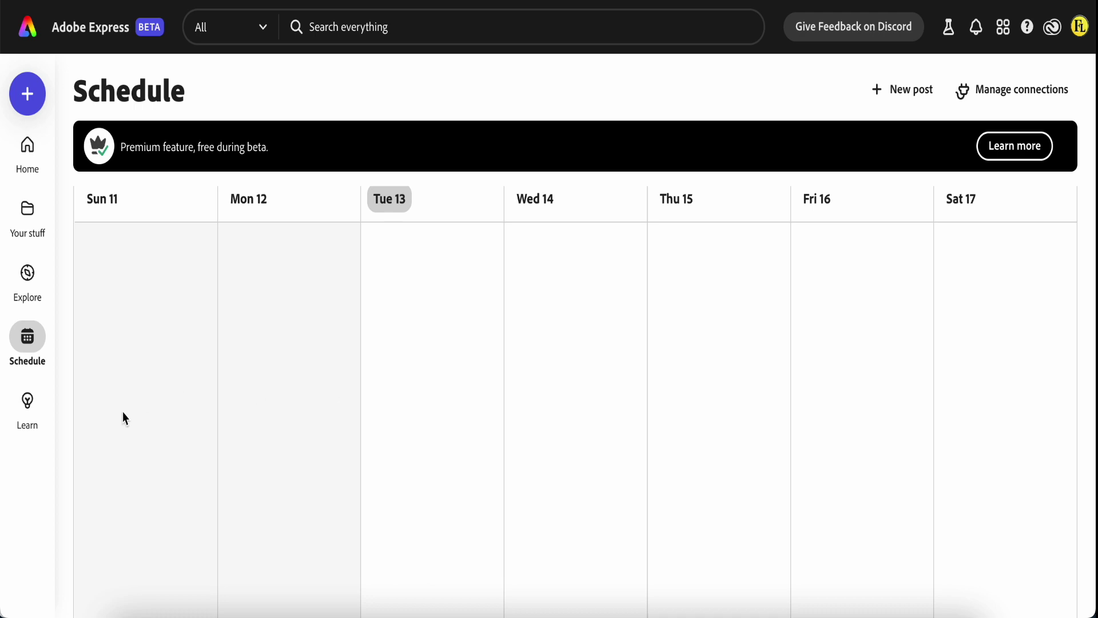
{"action": "left_click", "coordinate": [36, 352]}
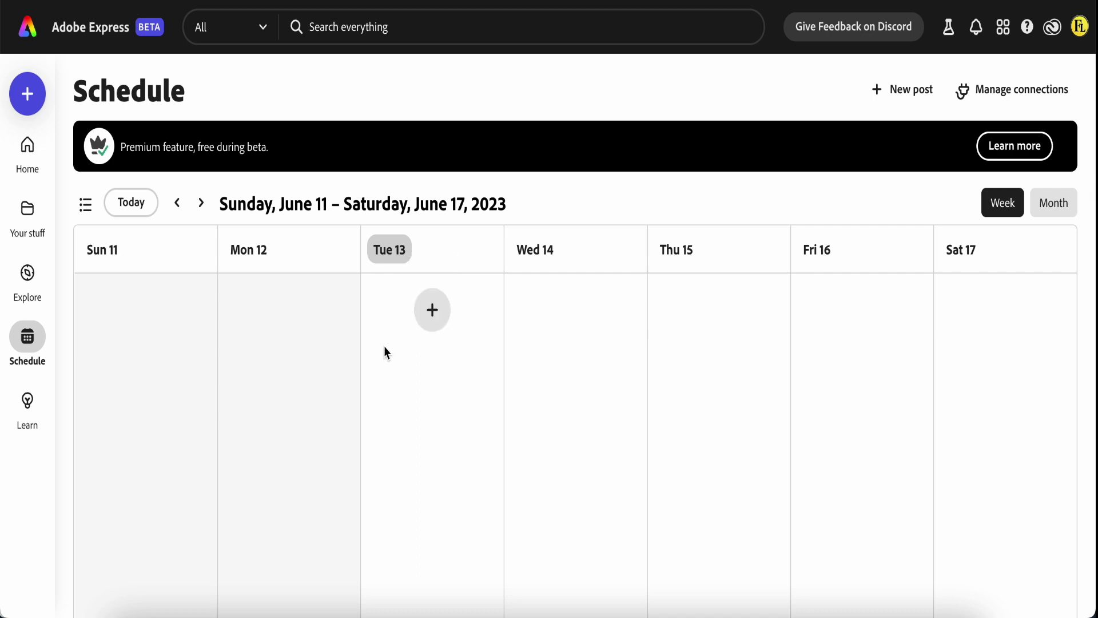
- Start a scheduled post for Tue 13, inspect its social media channel choices and caption field, and close the form
{"action": "left_click", "coordinate": [433, 310]}
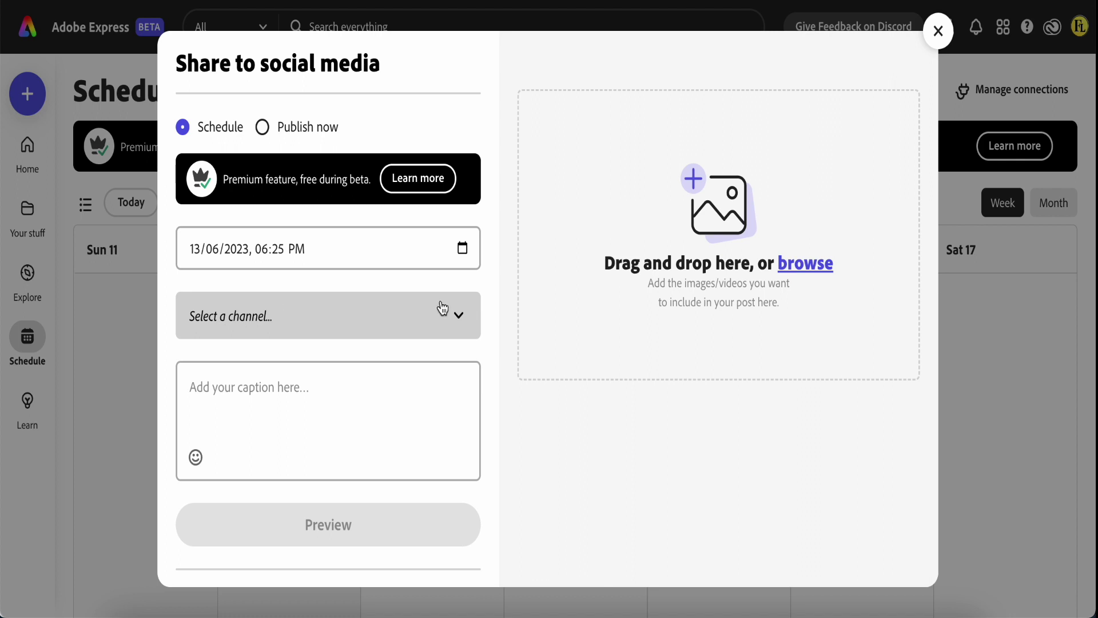
{"action": "left_click", "coordinate": [458, 320]}
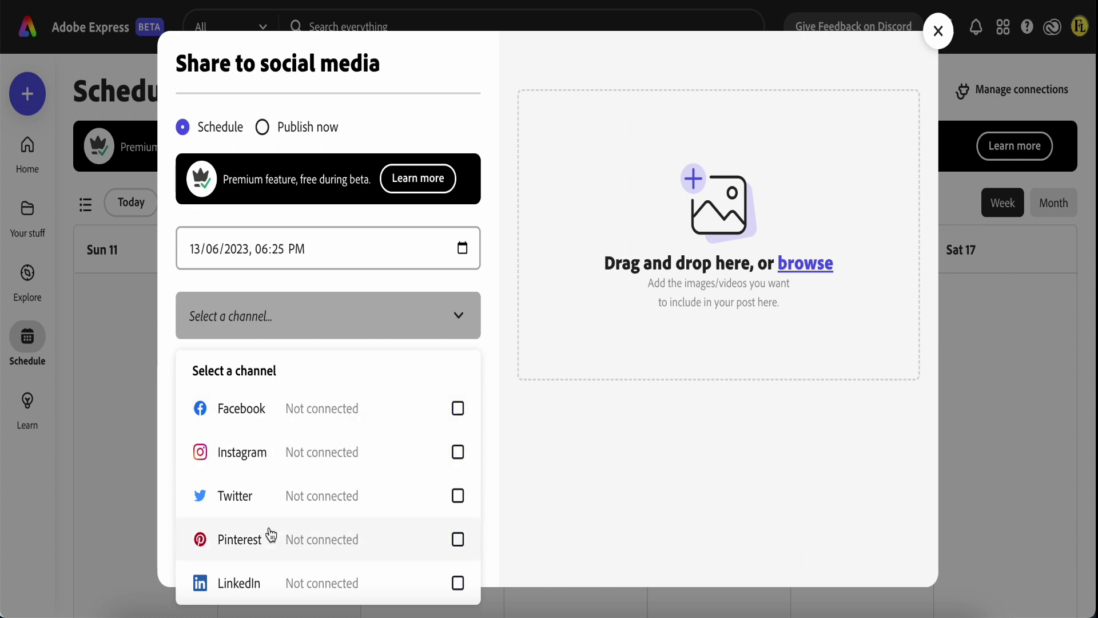
{"action": "left_click", "coordinate": [268, 455]}
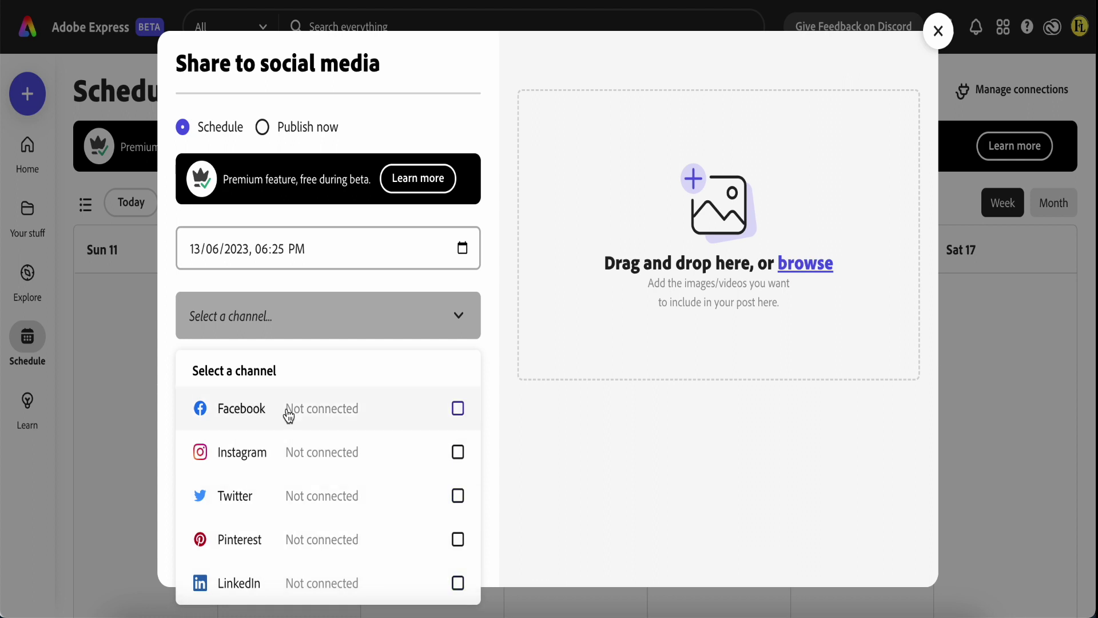
{"action": "left_click", "coordinate": [459, 318]}
{"action": "left_click", "coordinate": [237, 399]}
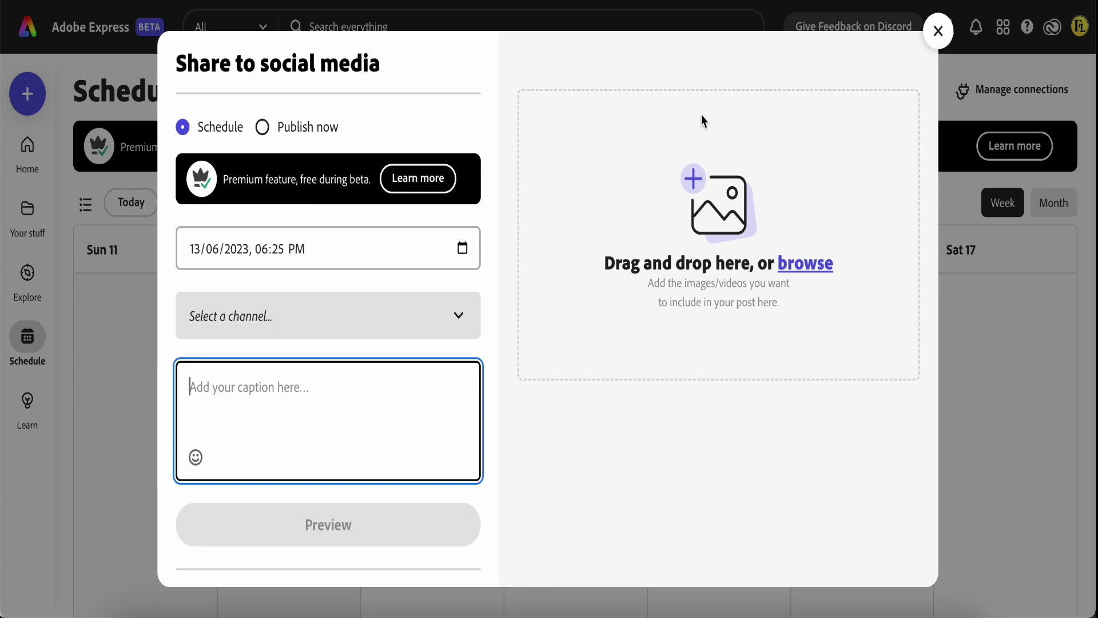
{"action": "left_click", "coordinate": [932, 37]}
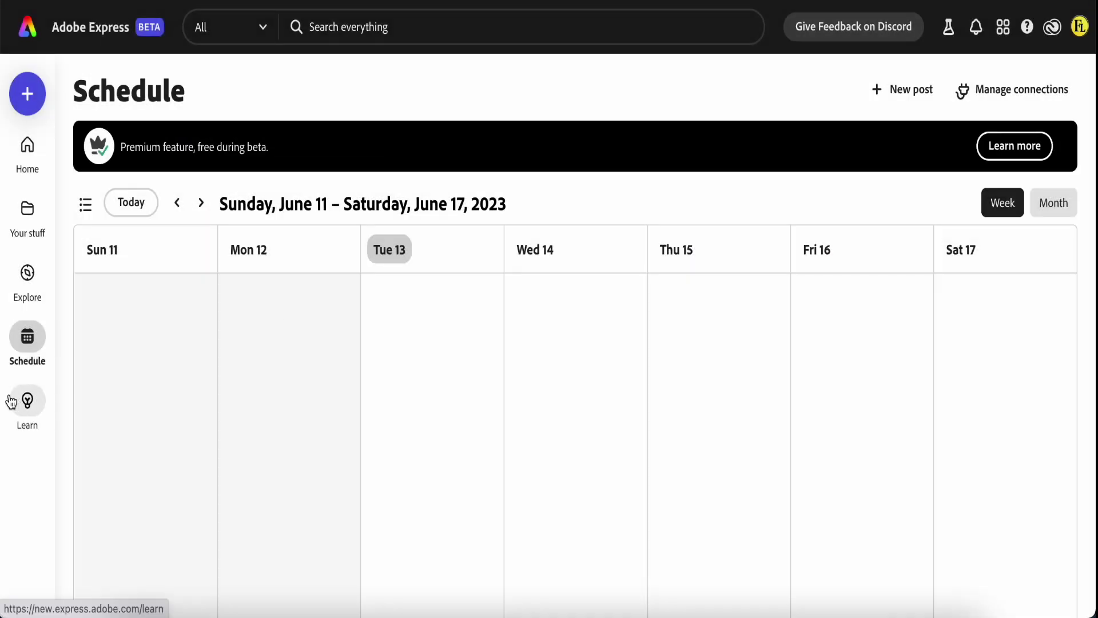
- Return to the Home page and examine the Get started formats, from Instagram square post to YouTube video
{"action": "left_click", "coordinate": [28, 151]}
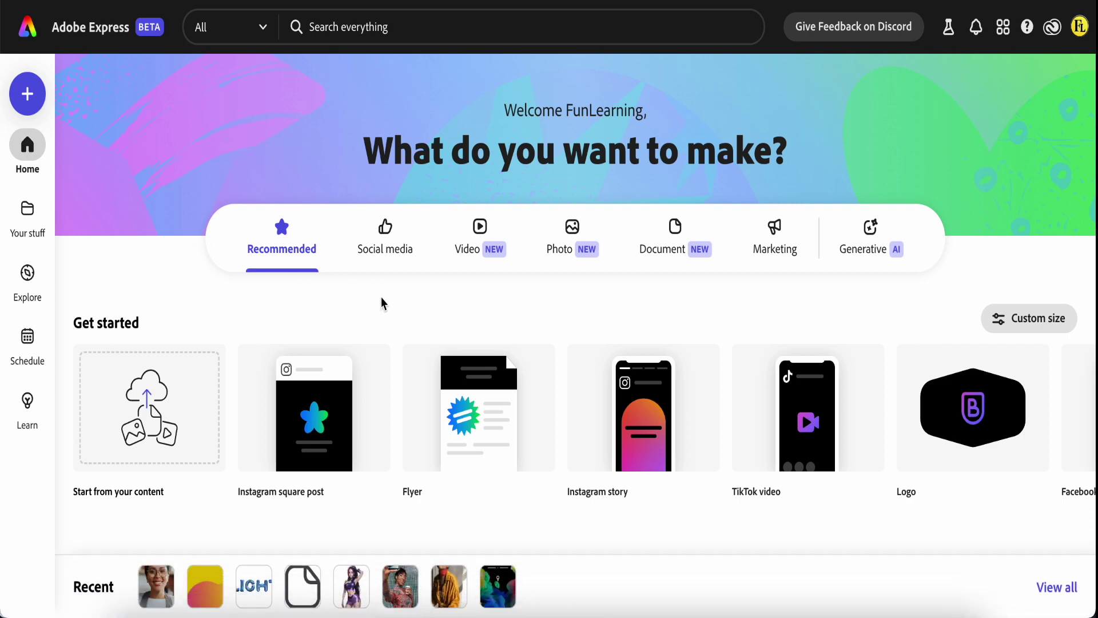
{"action": "scroll", "coordinate": [381, 297], "scroll_direction": "down", "scroll_amount": 1}
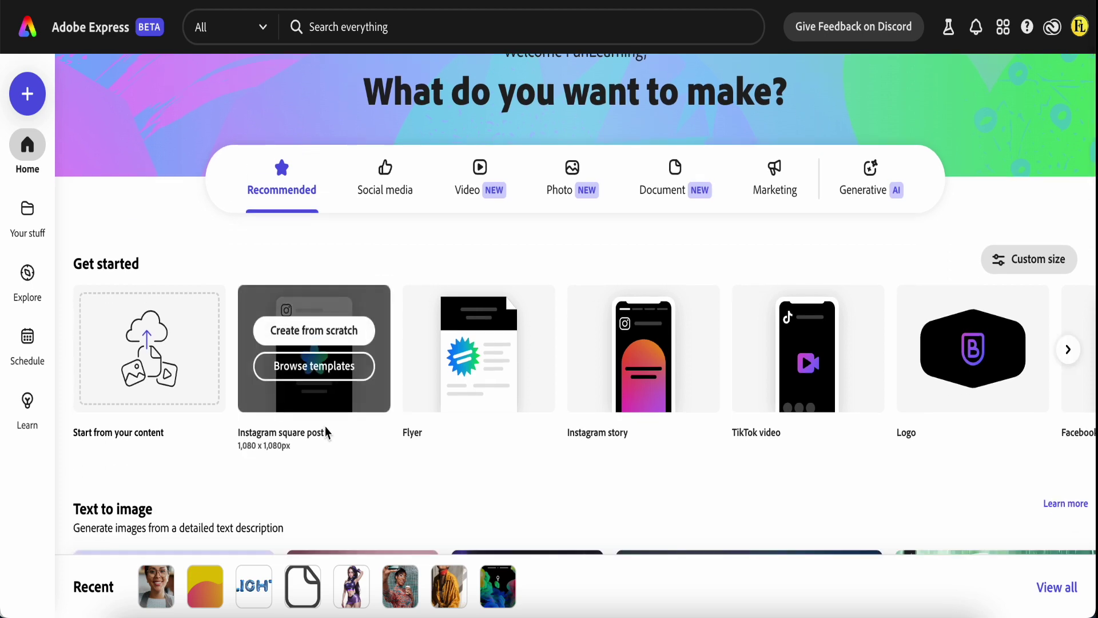
{"action": "mouse_move", "coordinate": [338, 401]}
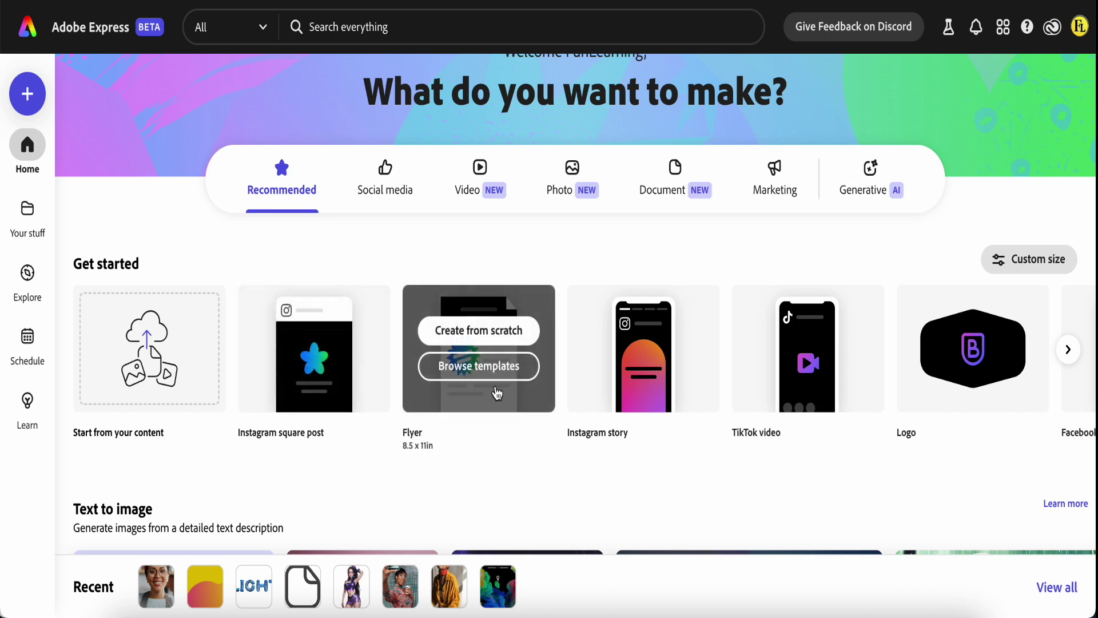
{"action": "mouse_move", "coordinate": [655, 389]}
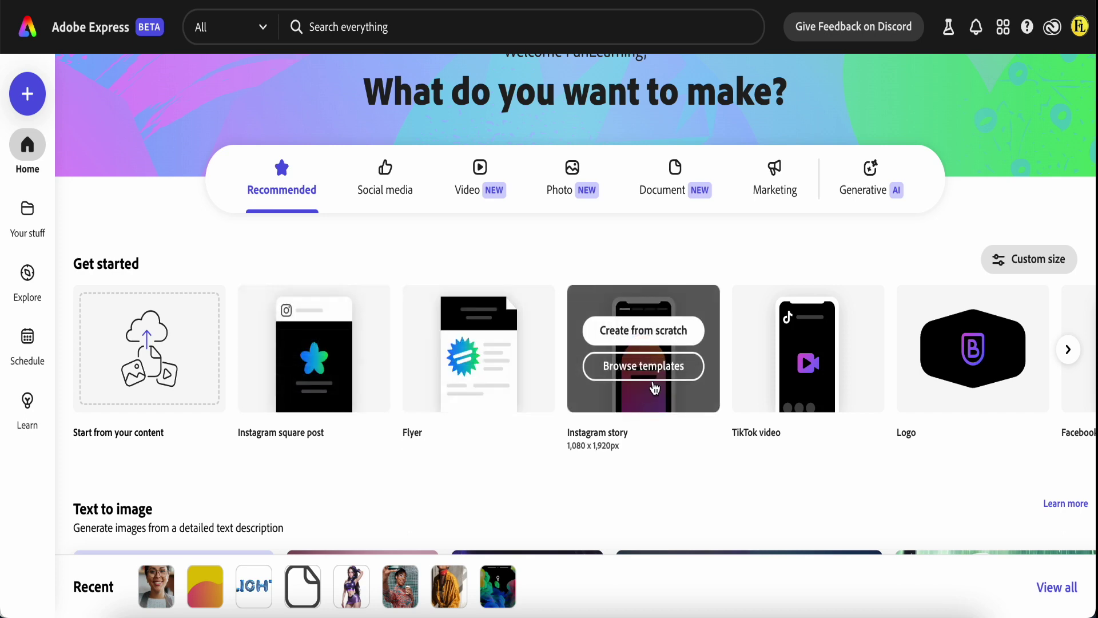
{"action": "scroll", "coordinate": [655, 389], "scroll_direction": "right", "scroll_amount": 8}
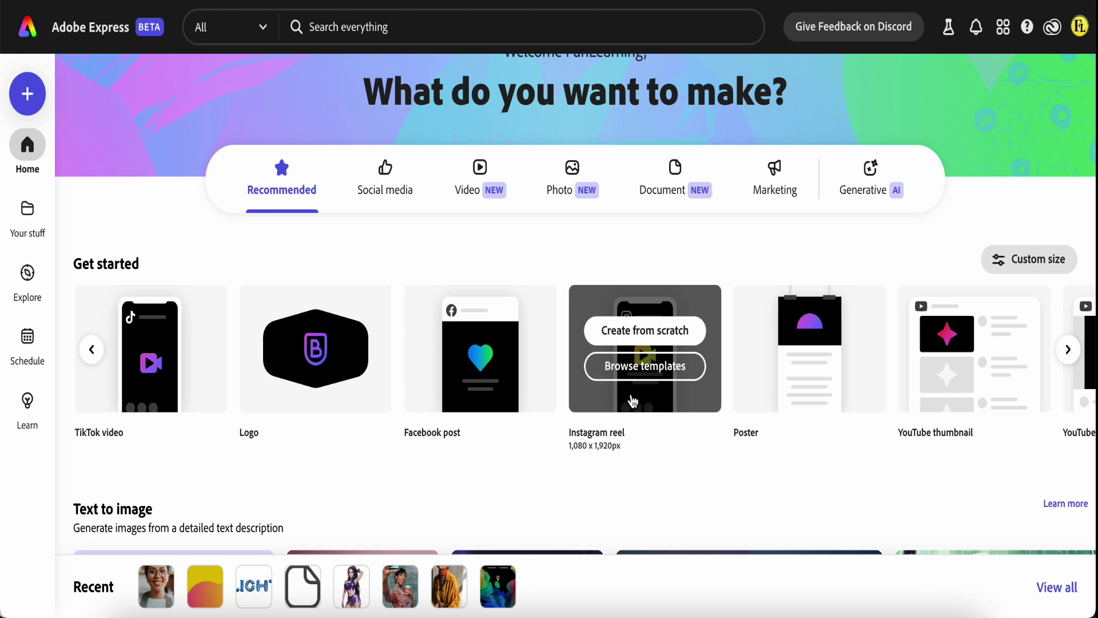
{"action": "scroll", "coordinate": [633, 400], "scroll_direction": "right", "scroll_amount": 2}
{"action": "mouse_move", "coordinate": [802, 370]}
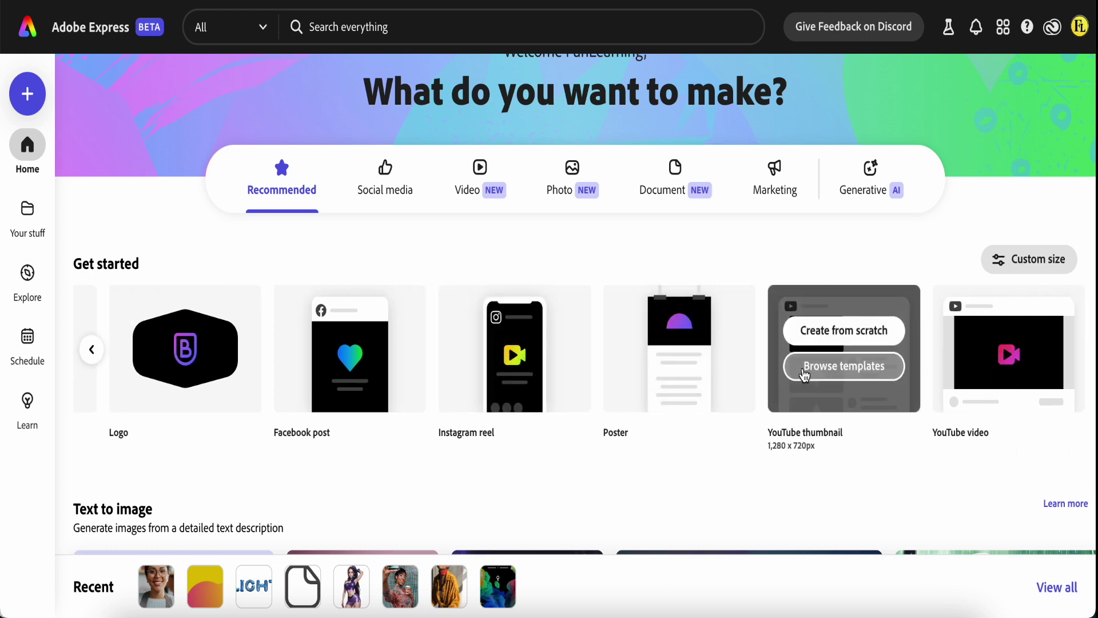
{"action": "scroll", "coordinate": [573, 372], "scroll_direction": "left", "scroll_amount": 2}
- Examine the Text to image samples, the Text effects samples and the Quick actions on the Home page
{"action": "scroll", "coordinate": [520, 392], "scroll_direction": "down", "scroll_amount": 6}
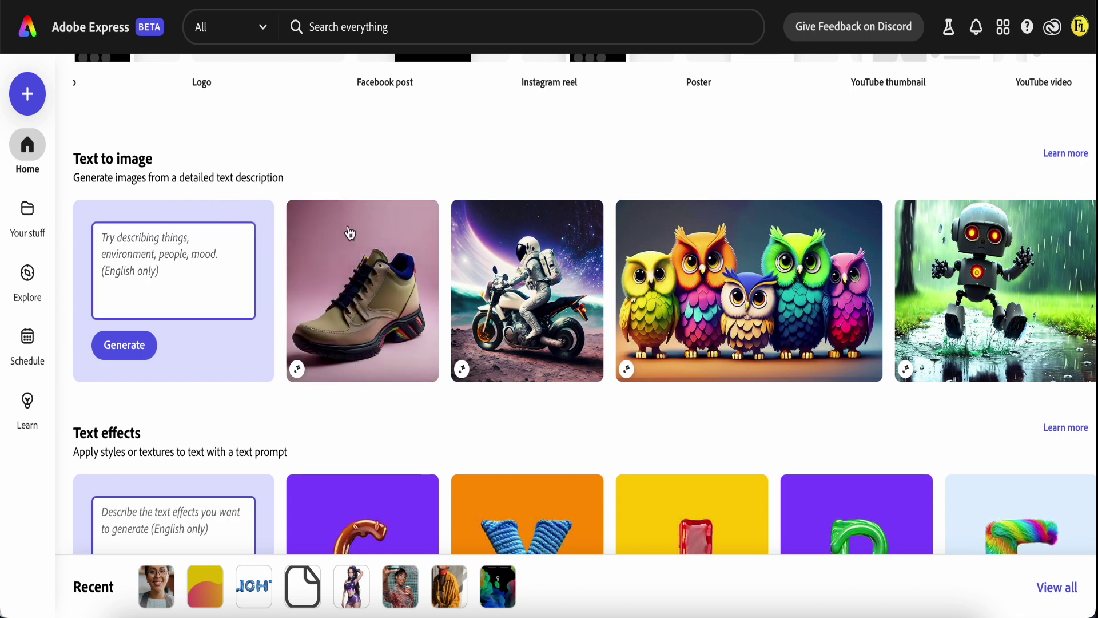
{"action": "mouse_move", "coordinate": [724, 299]}
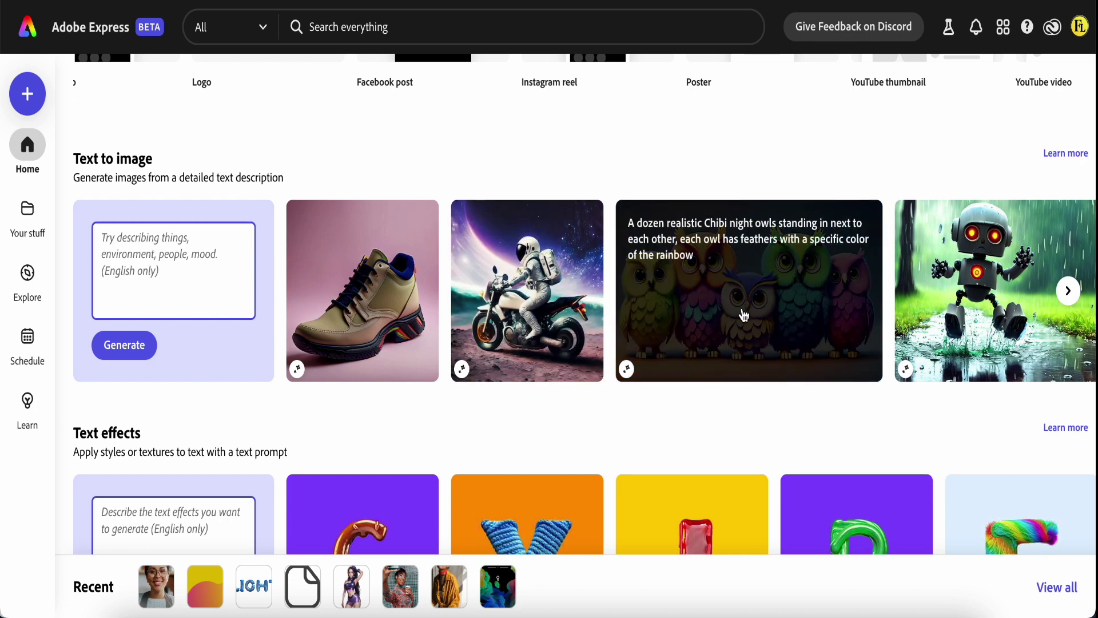
{"action": "scroll", "coordinate": [525, 312], "scroll_direction": "down", "scroll_amount": 1}
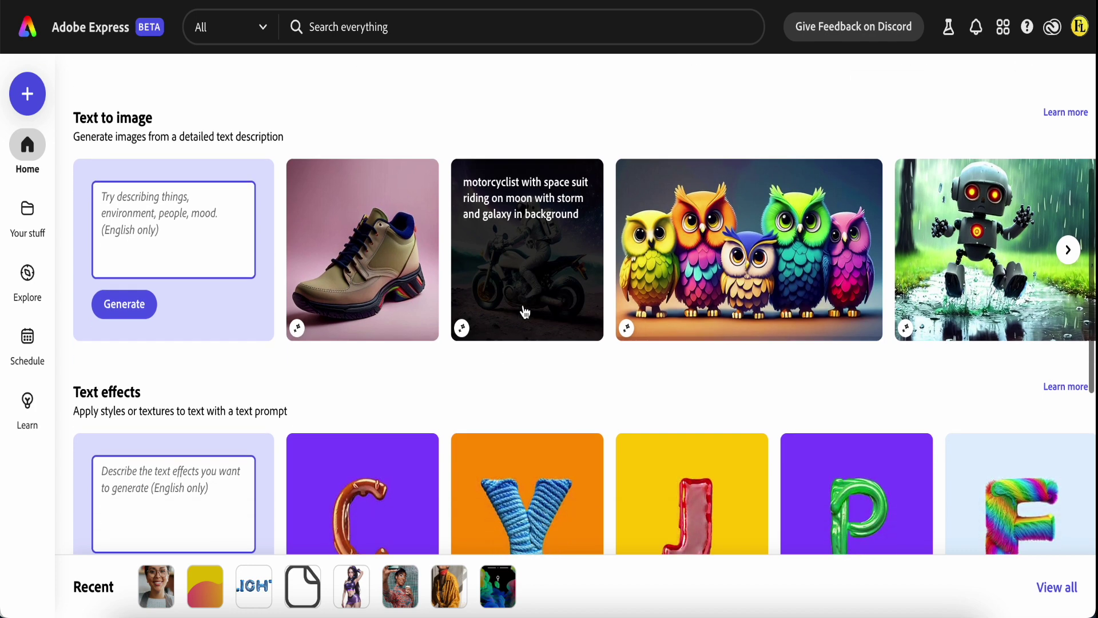
{"action": "scroll", "coordinate": [525, 313], "scroll_direction": "down", "scroll_amount": 3}
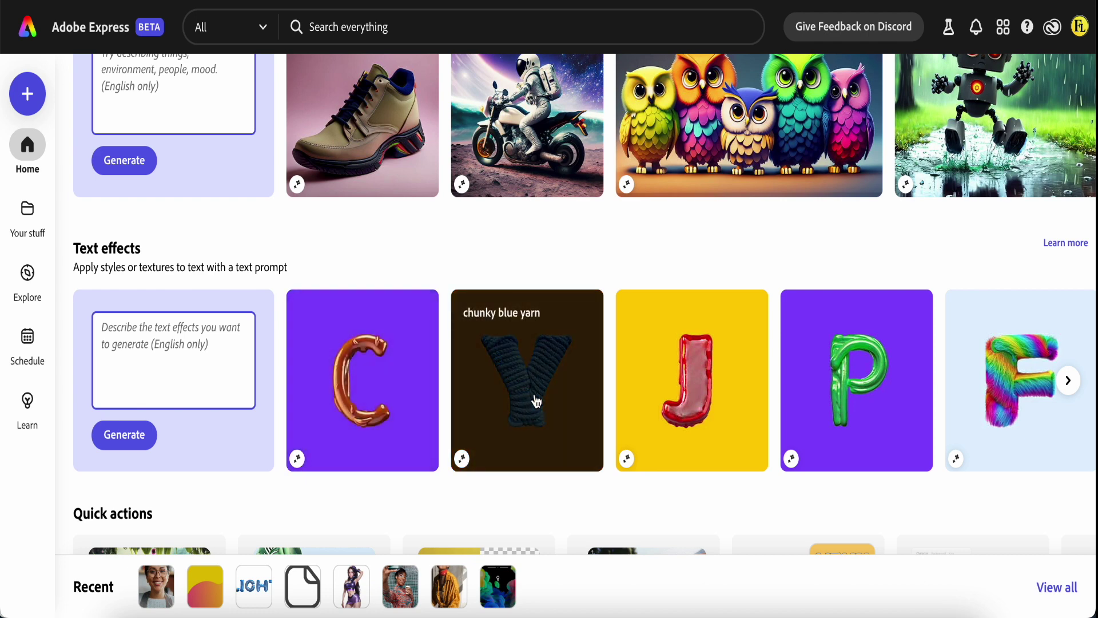
{"action": "scroll", "coordinate": [536, 402], "scroll_direction": "down", "scroll_amount": 1}
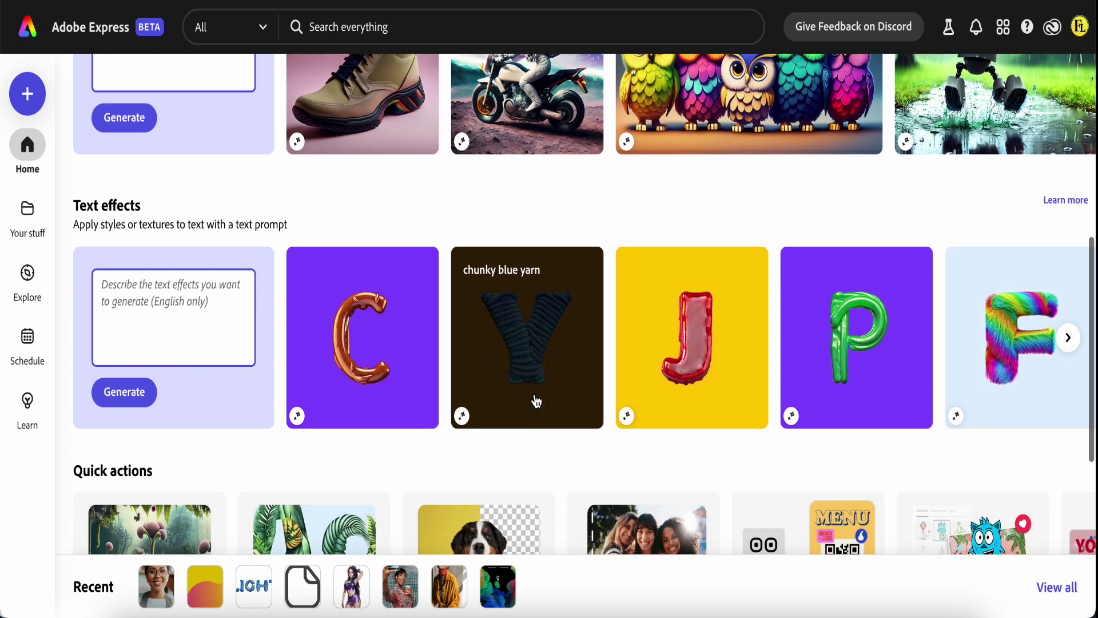
{"action": "scroll", "coordinate": [534, 350], "scroll_direction": "down", "scroll_amount": 3}
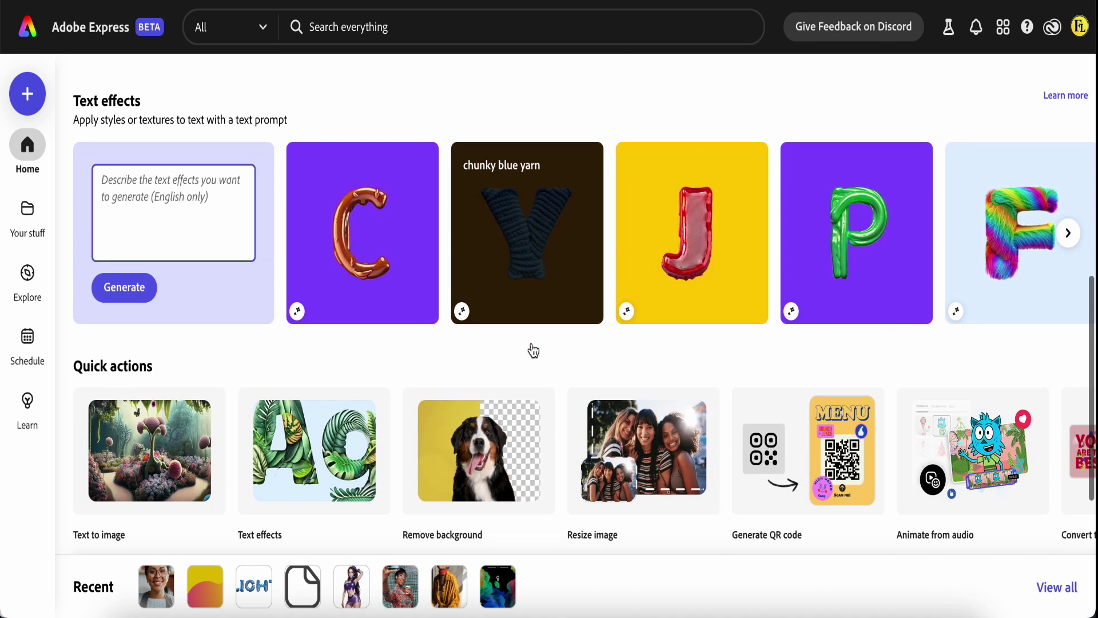
{"action": "scroll", "coordinate": [531, 343], "scroll_direction": "down", "scroll_amount": 1}
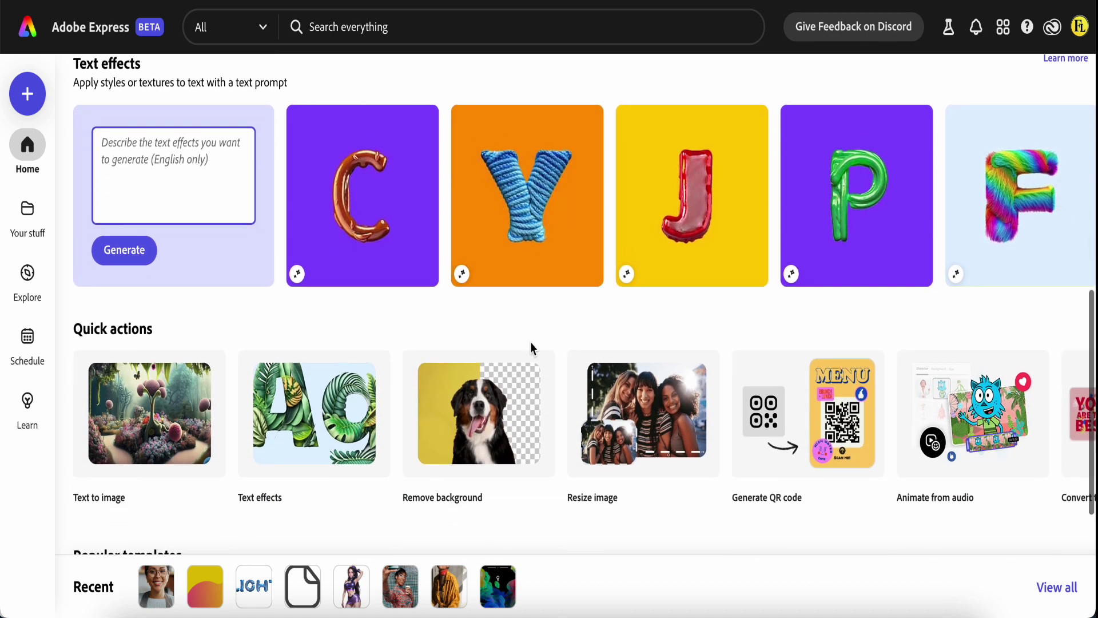
- Create a project from the chunky blue yarn text effect sample and apply the Diamond glitter effect to its text
{"action": "left_click", "coordinate": [526, 215]}
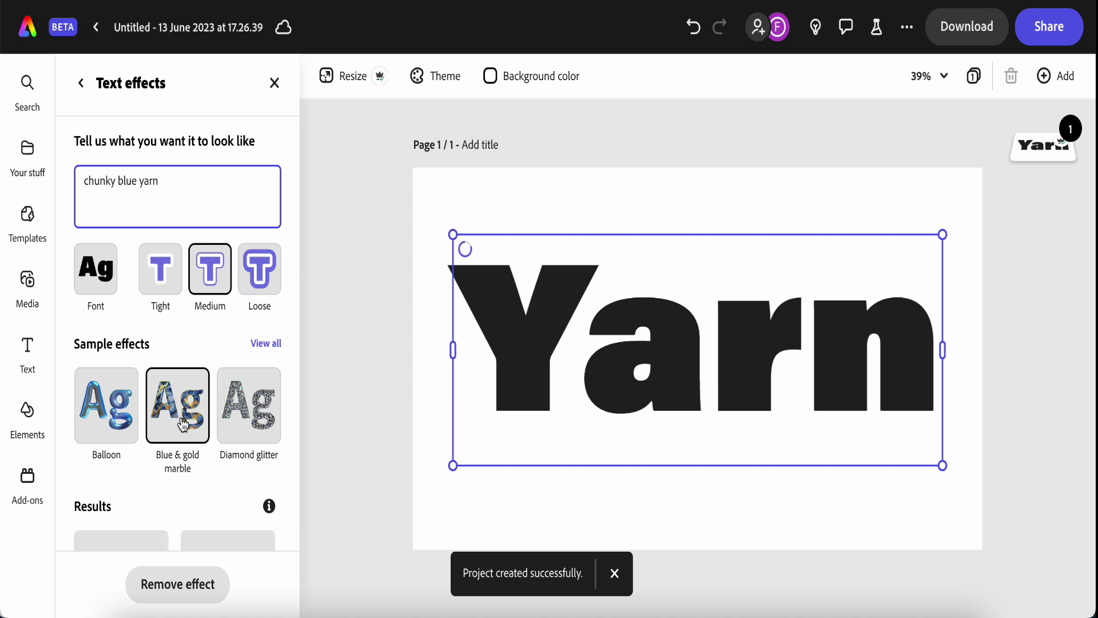
{"action": "left_click", "coordinate": [245, 422]}
{"action": "scroll", "coordinate": [244, 422], "scroll_direction": "down", "scroll_amount": 1}
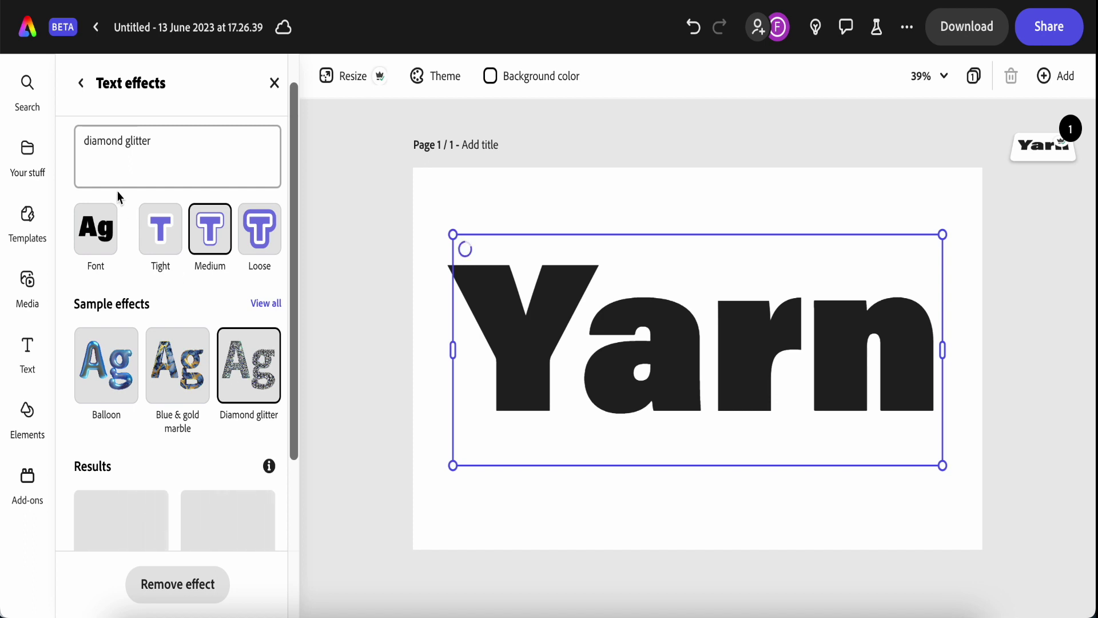
{"action": "scroll", "coordinate": [97, 162], "scroll_direction": "up", "scroll_amount": 1}
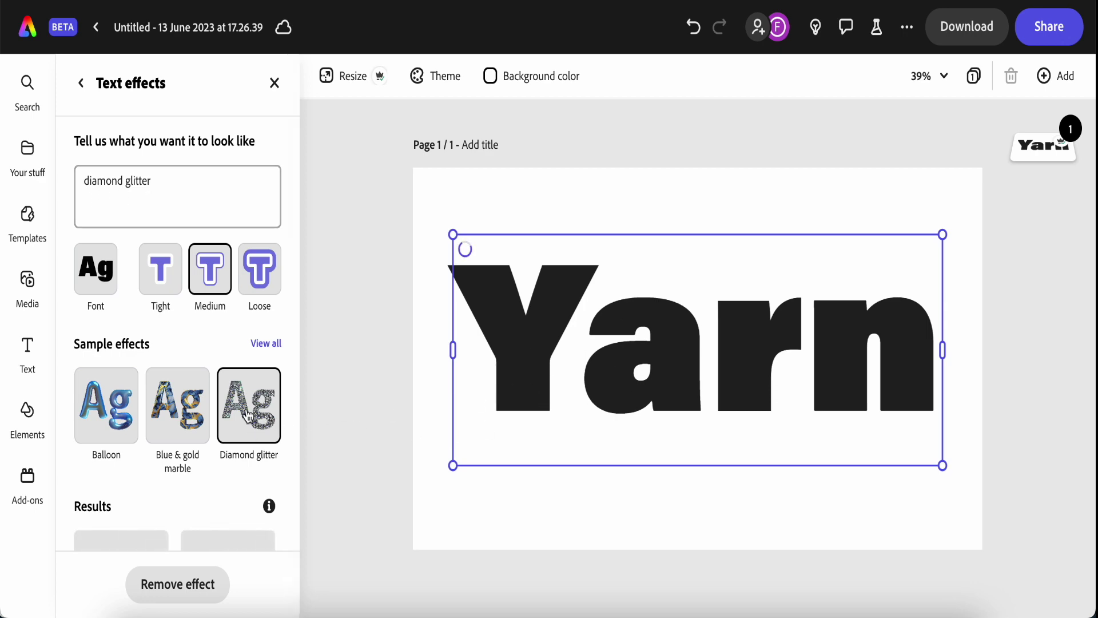
{"action": "scroll", "coordinate": [248, 416], "scroll_direction": "down", "scroll_amount": 5}
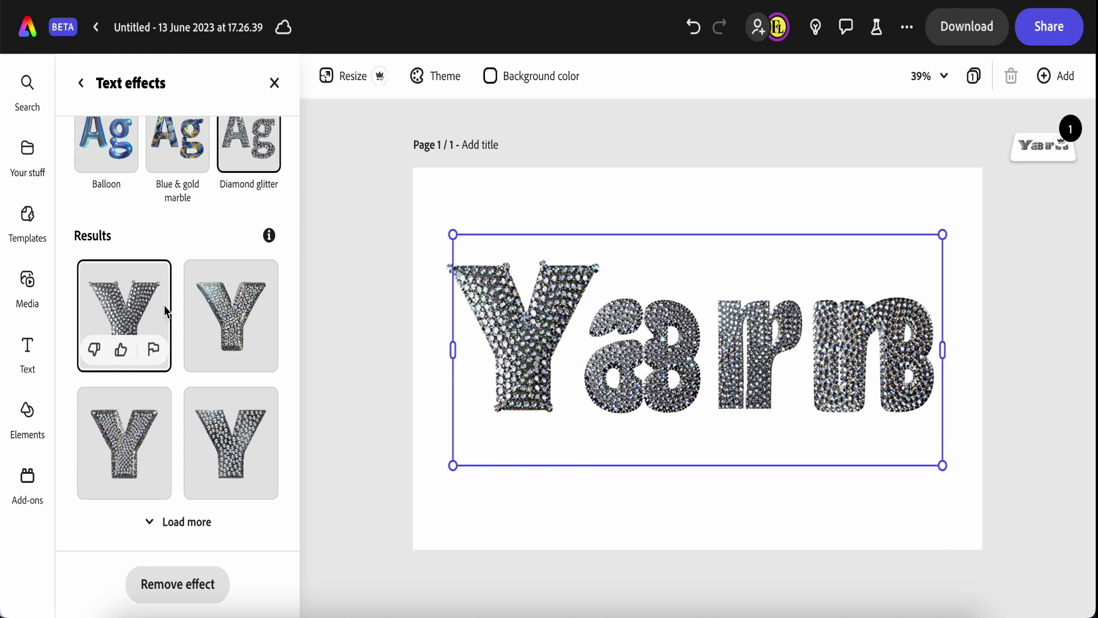
- Try the second and third Diamond glitter results on the Yarn text, then choose the fourth
{"action": "left_click", "coordinate": [233, 318]}
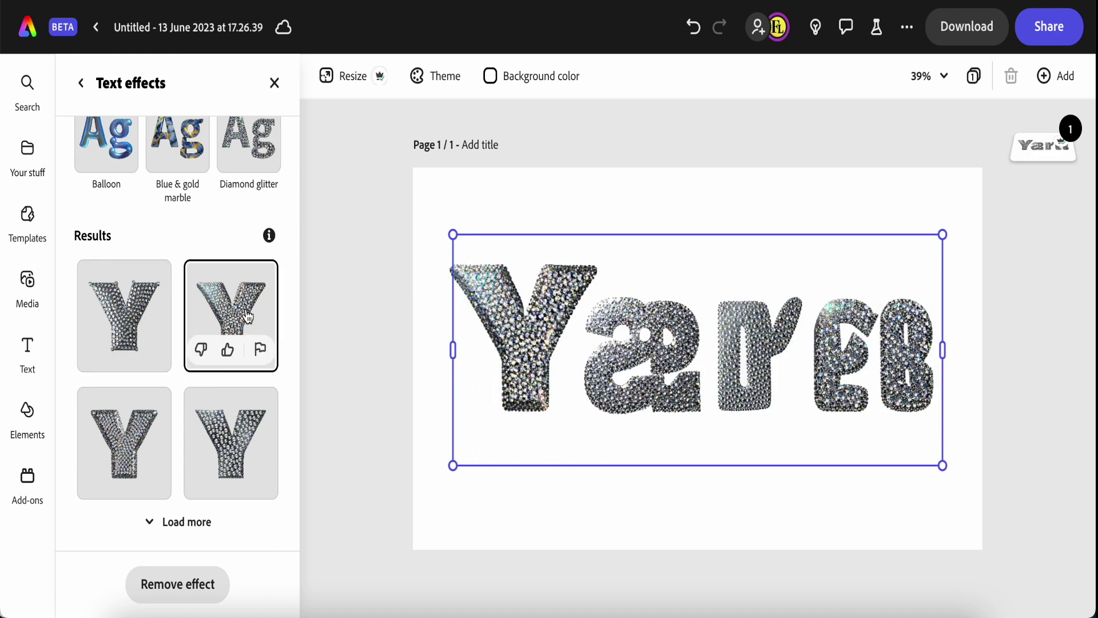
{"action": "left_click", "coordinate": [150, 443]}
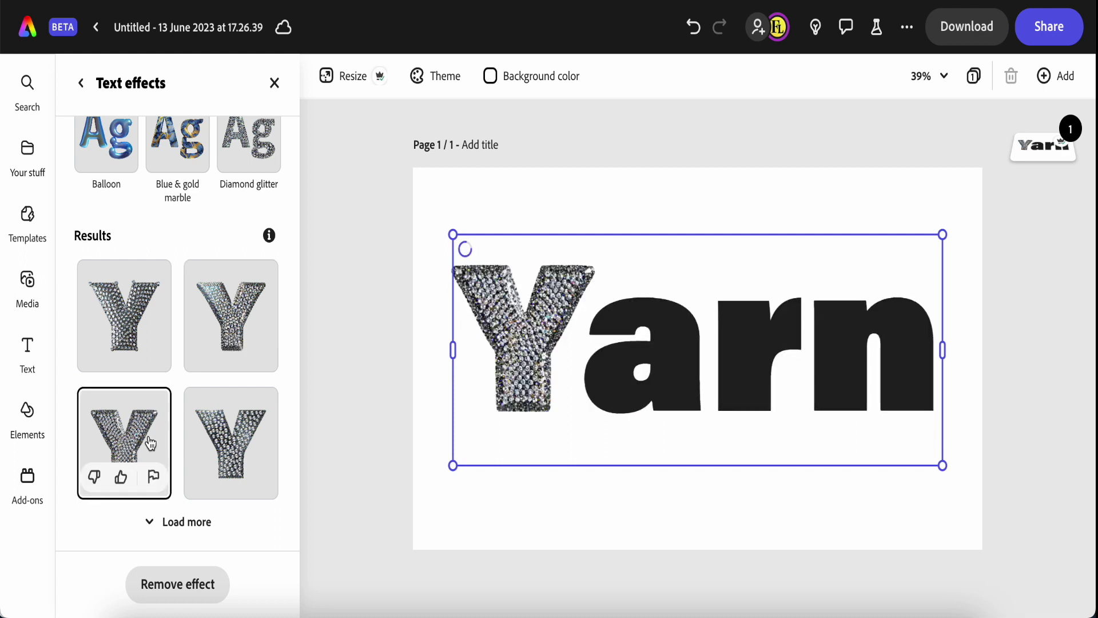
{"action": "left_click", "coordinate": [230, 440]}
- Return to the Home page and examine the popular social media formats, including Instagram square post, Facebook post and Instagram story
{"action": "left_click", "coordinate": [96, 27]}
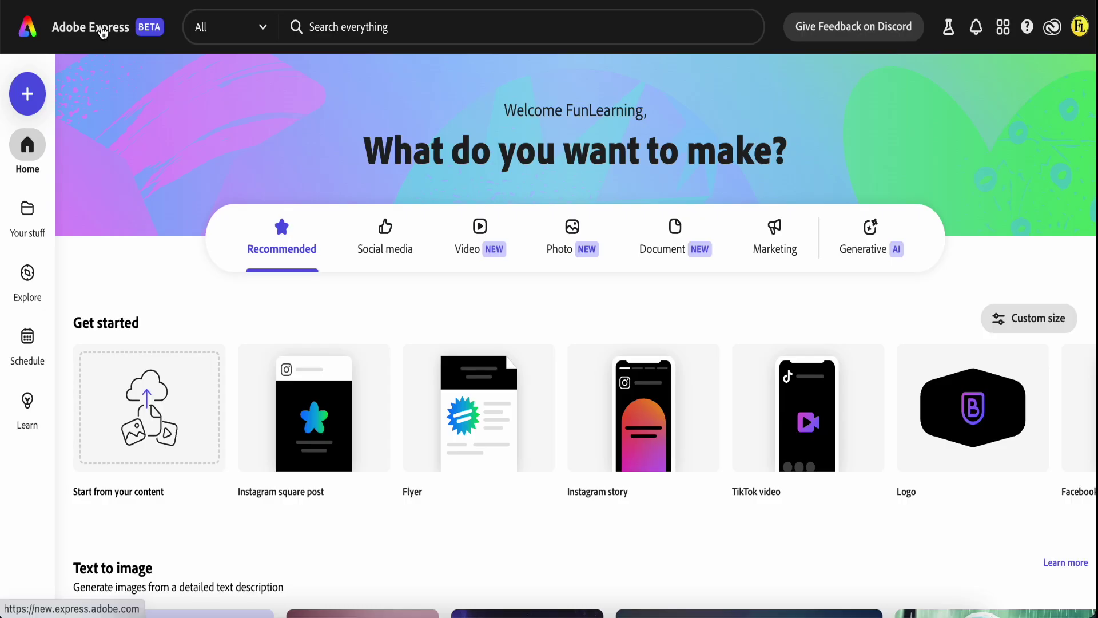
{"action": "left_click", "coordinate": [381, 251]}
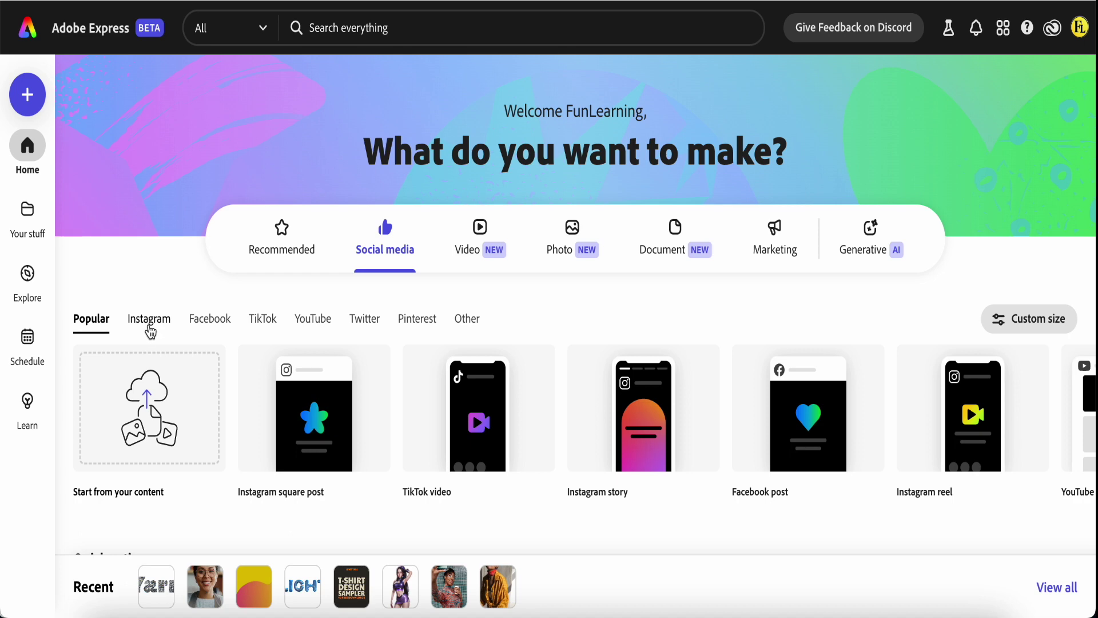
{"action": "mouse_move", "coordinate": [312, 482]}
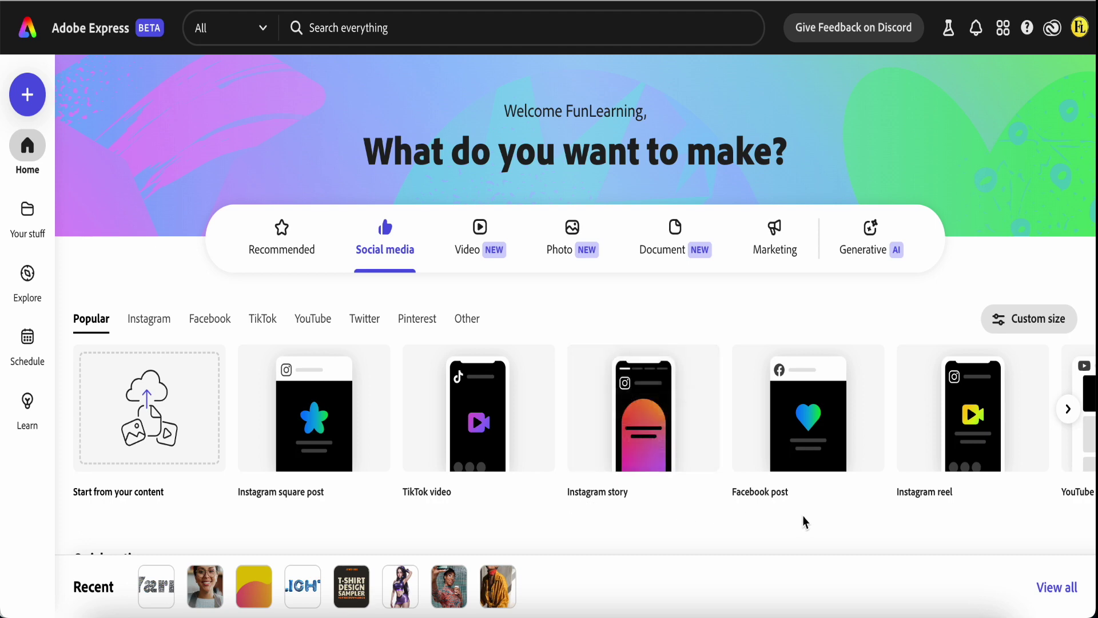
{"action": "mouse_move", "coordinate": [807, 423]}
{"action": "mouse_move", "coordinate": [611, 466]}
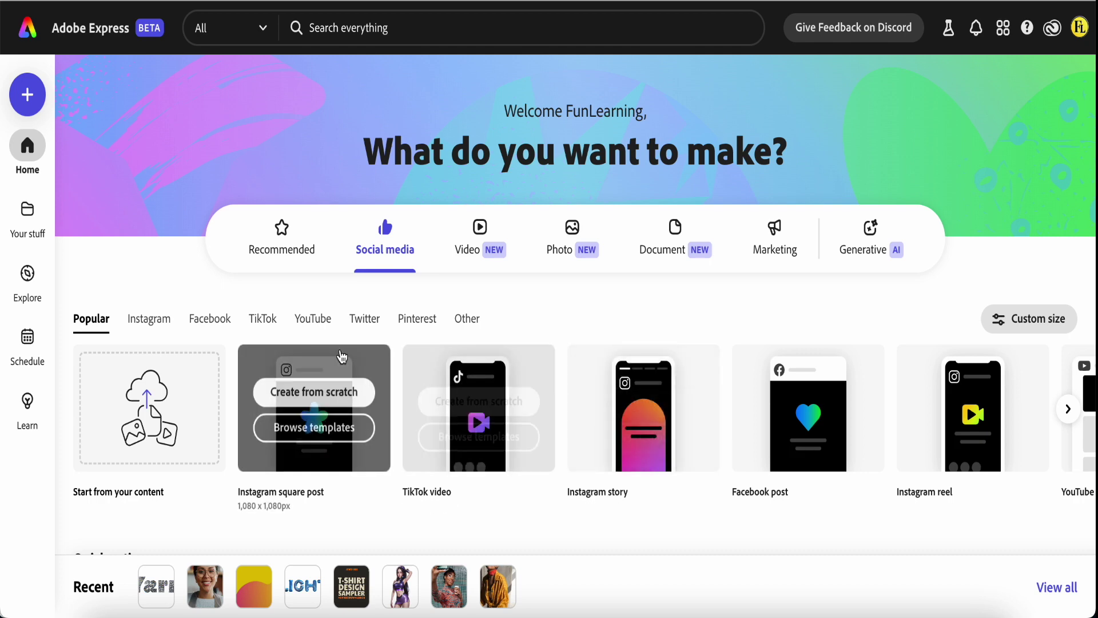
- Examine the social media formats offered for Instagram, Facebook, TikTok, YouTube, Twitter, Pinterest and Other
{"action": "left_click", "coordinate": [147, 325]}
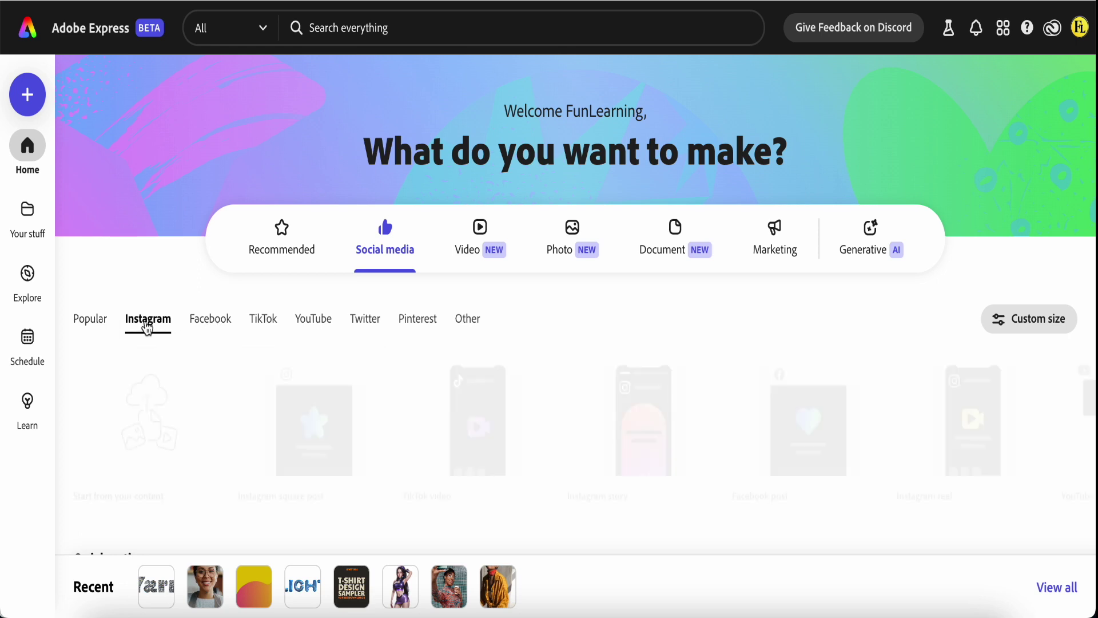
{"action": "left_click", "coordinate": [228, 325]}
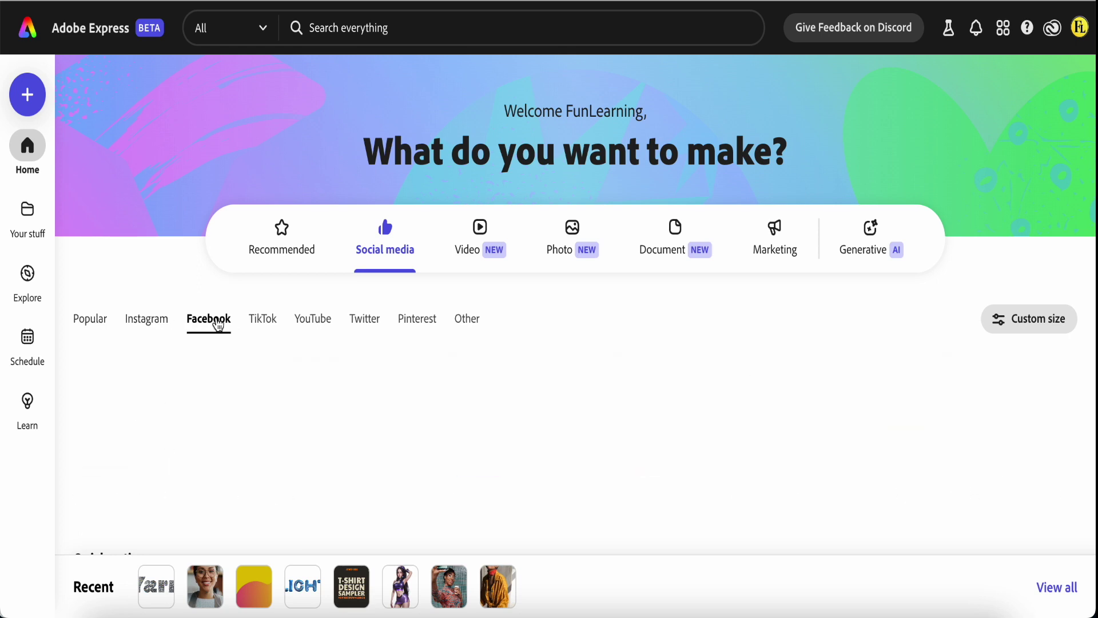
{"action": "left_click", "coordinate": [265, 326]}
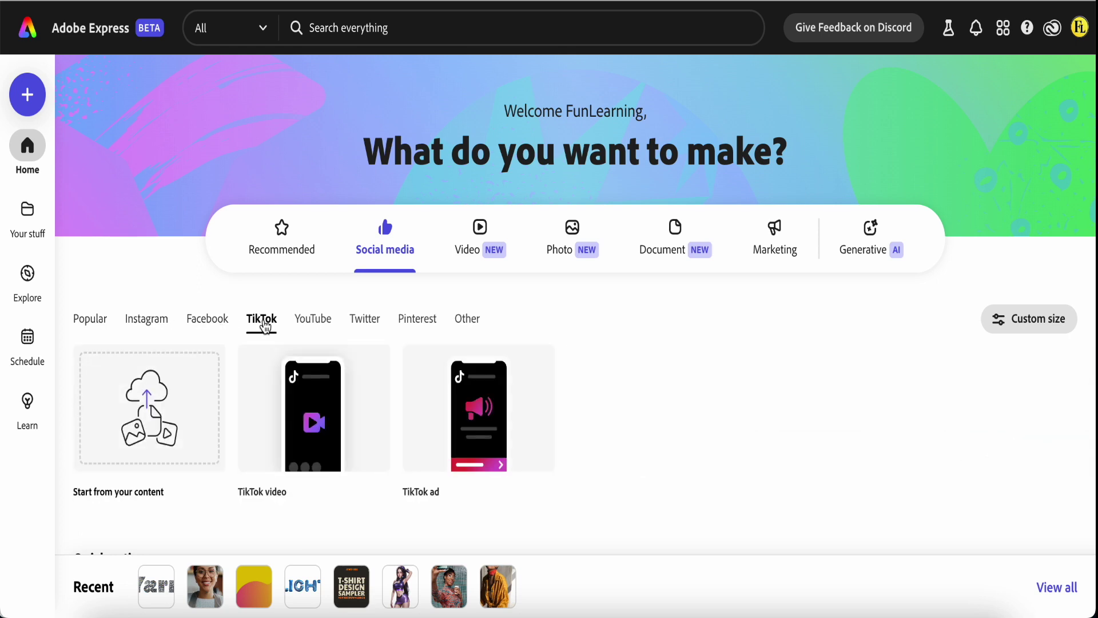
{"action": "left_click", "coordinate": [326, 326]}
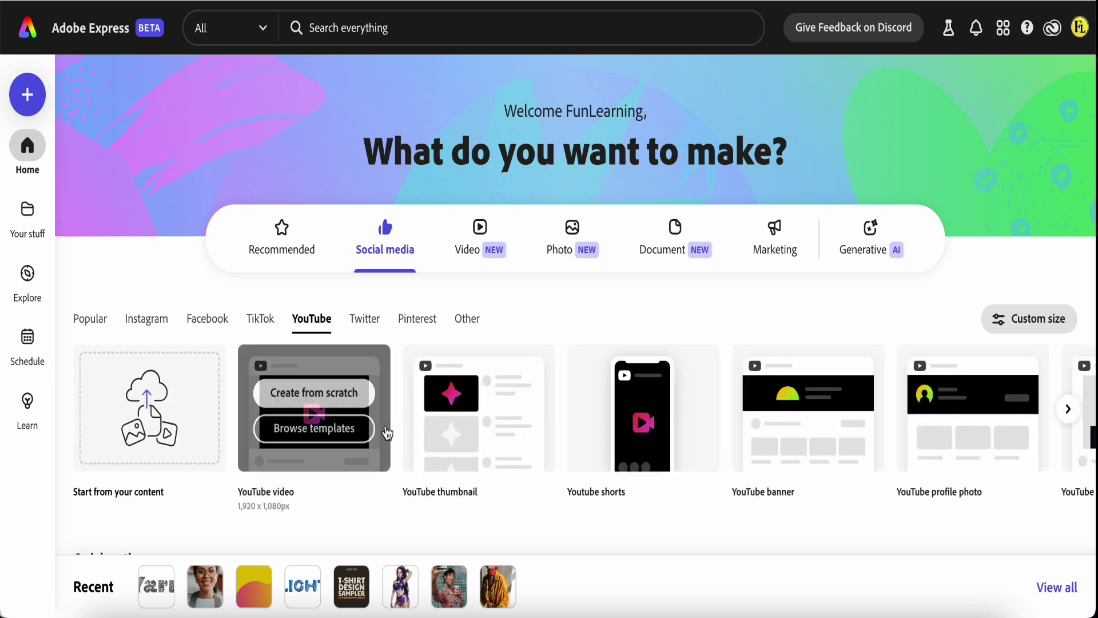
{"action": "left_click", "coordinate": [370, 322]}
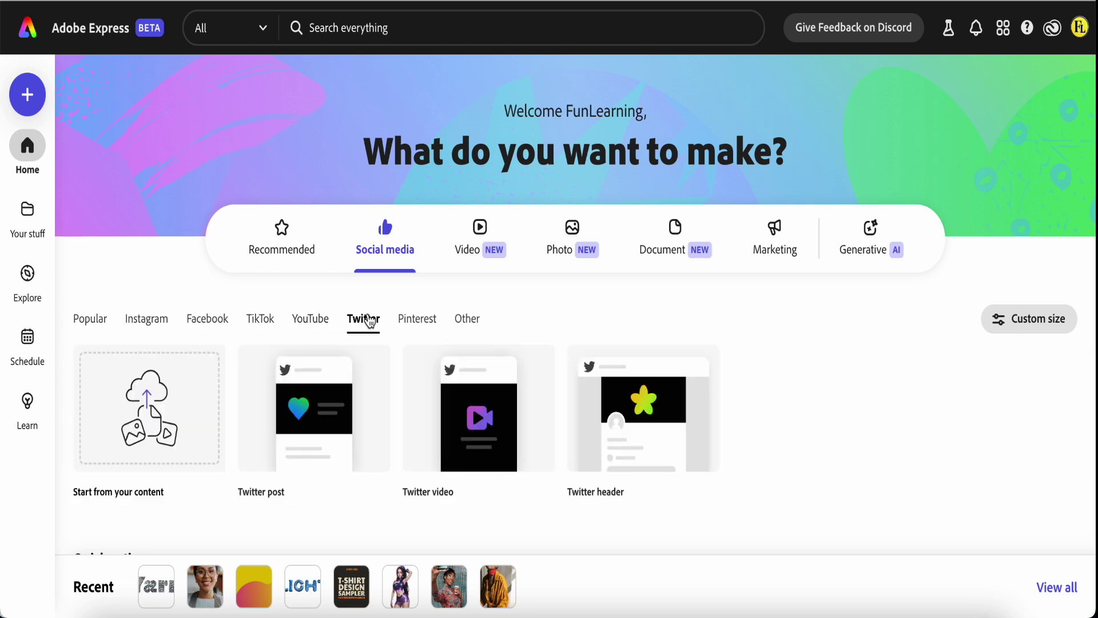
{"action": "left_click", "coordinate": [416, 322]}
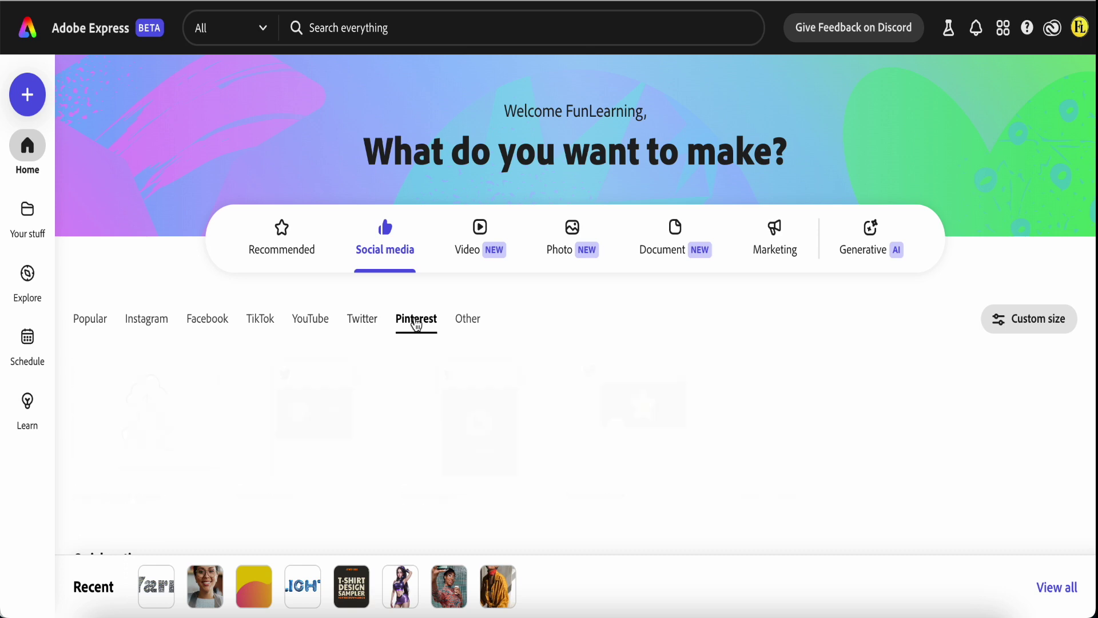
{"action": "left_click", "coordinate": [466, 324]}
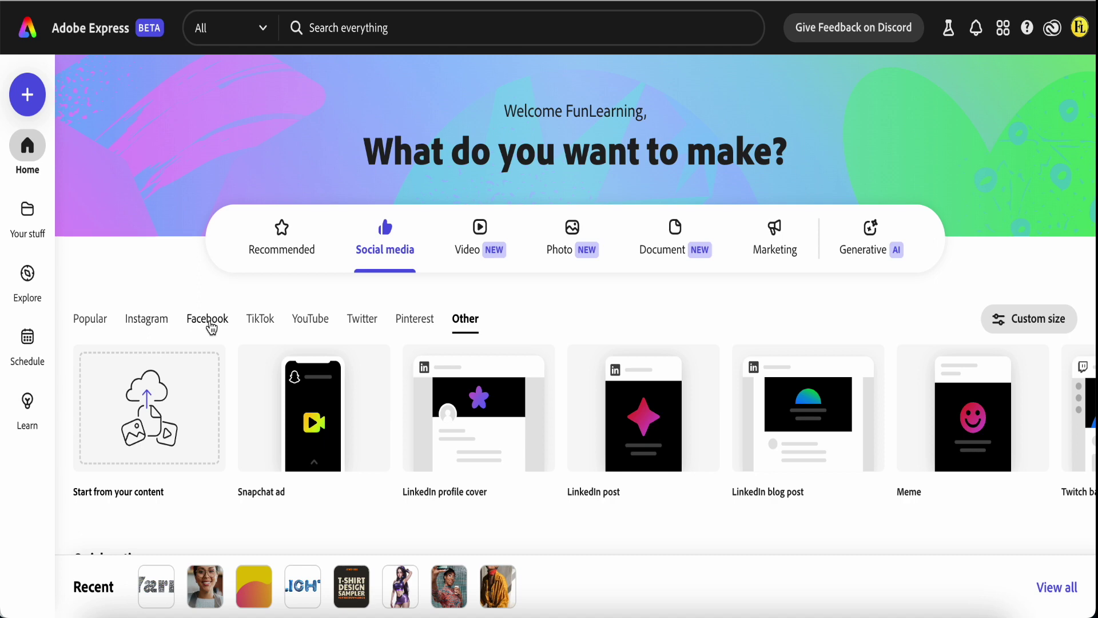
- Create a Facebook post from scratch and upload woman.jpg from the Downloads folder onto its page
{"action": "left_click", "coordinate": [209, 325]}
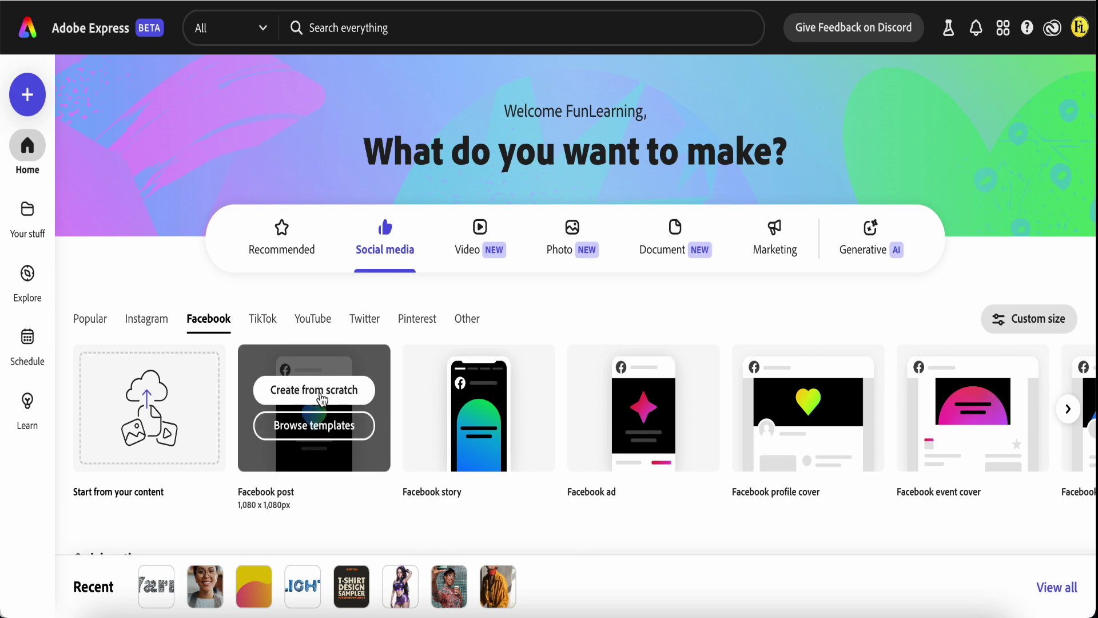
{"action": "left_click", "coordinate": [322, 395]}
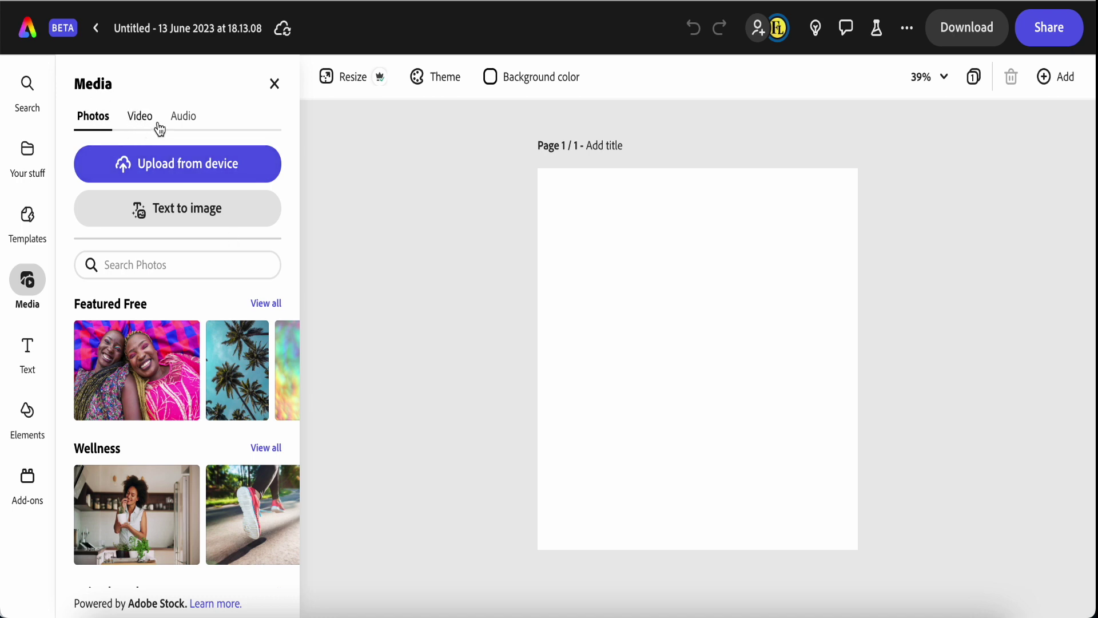
{"action": "left_click", "coordinate": [169, 168]}
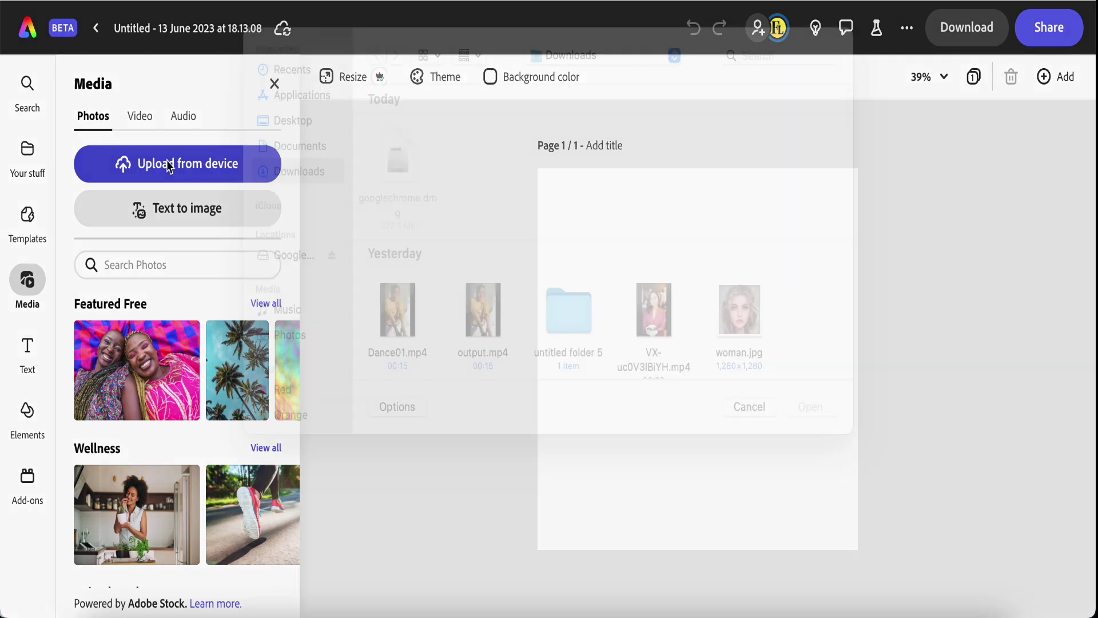
{"action": "scroll", "coordinate": [625, 340], "scroll_direction": "down", "scroll_amount": 3}
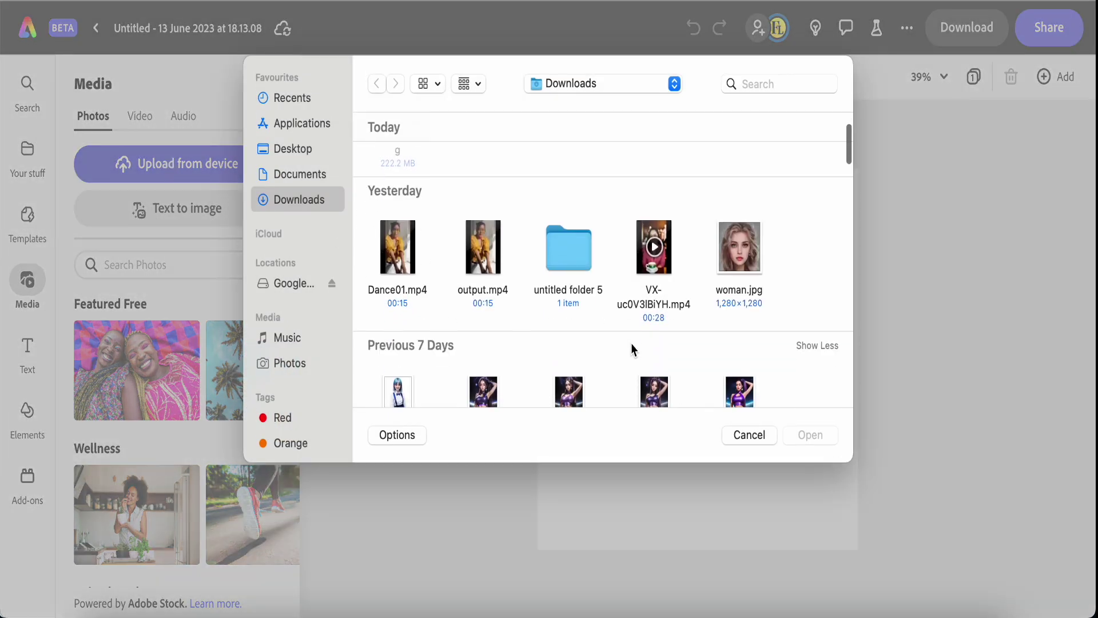
{"action": "left_click", "coordinate": [740, 242]}
{"action": "left_click", "coordinate": [809, 436]}
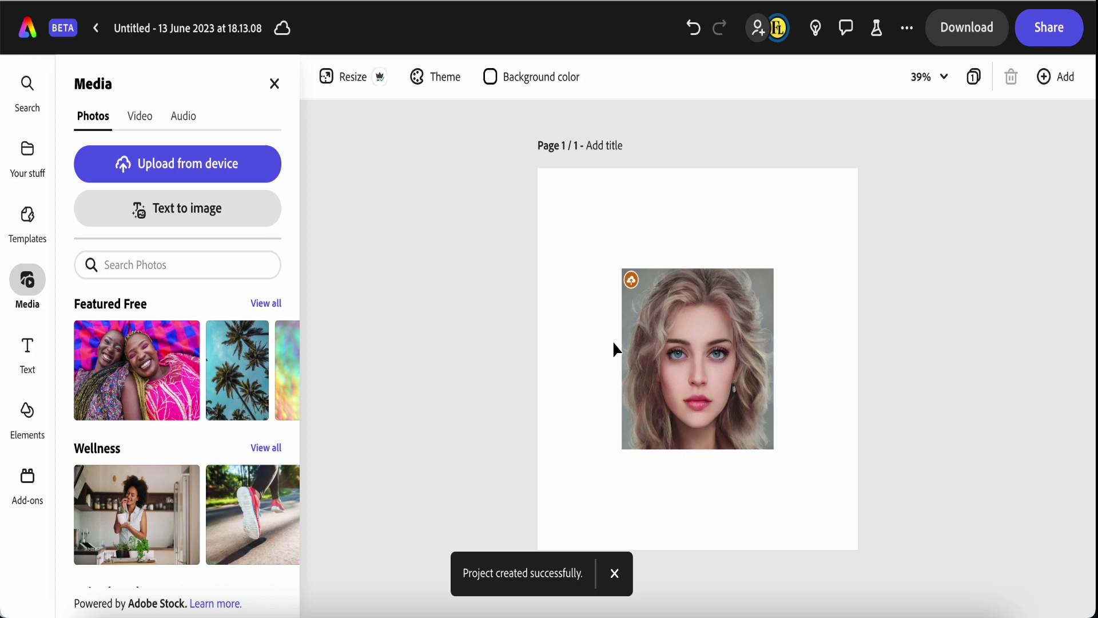
- Add the 7-second backpacker clip from the Seasonal stock videos and make it fill the page
{"action": "left_click", "coordinate": [140, 119]}
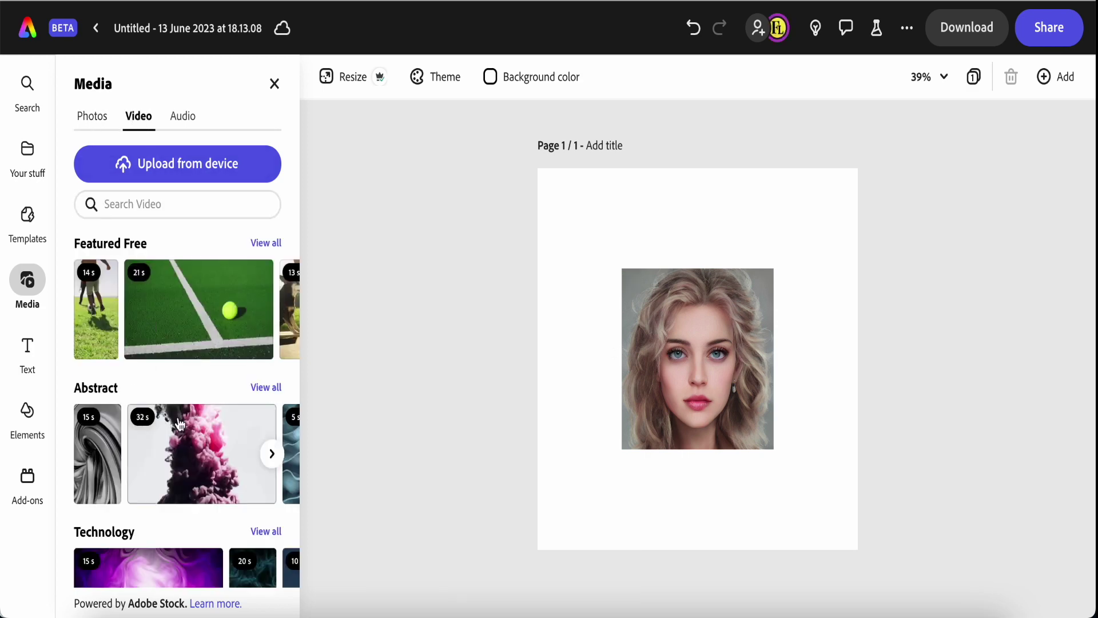
{"action": "scroll", "coordinate": [179, 423], "scroll_direction": "down", "scroll_amount": 5}
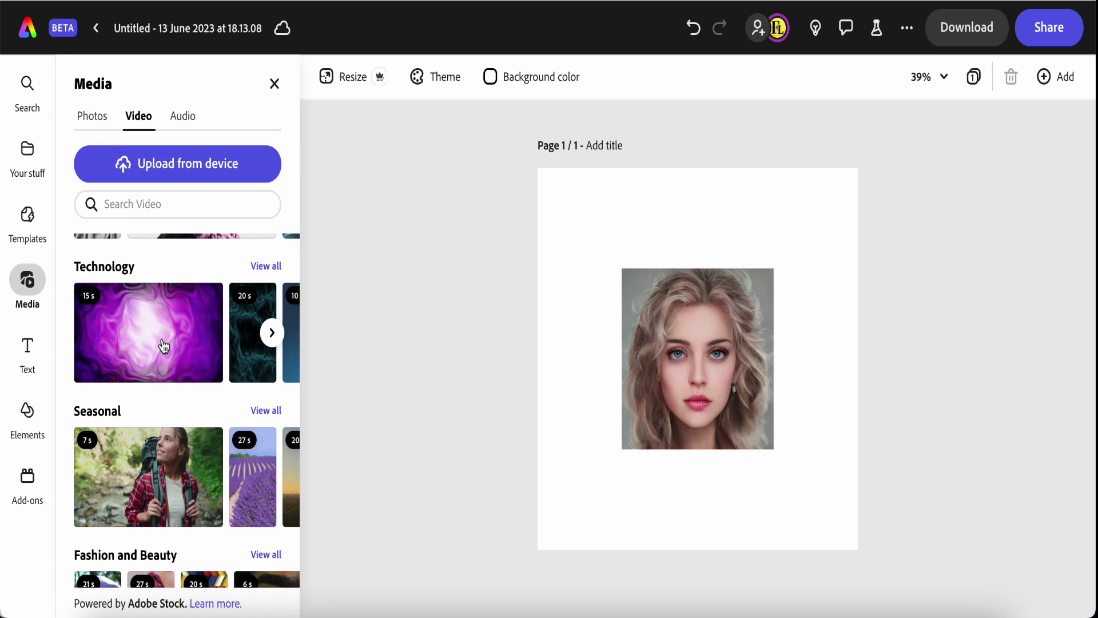
{"action": "left_click", "coordinate": [146, 478]}
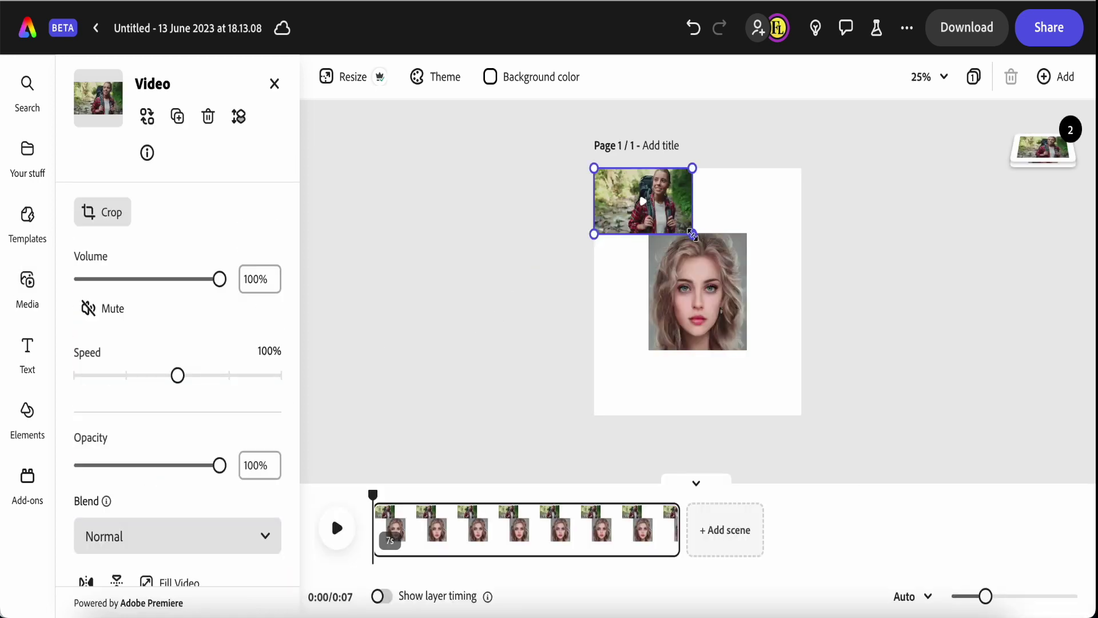
{"action": "scroll", "coordinate": [214, 417], "scroll_direction": "down", "scroll_amount": 5}
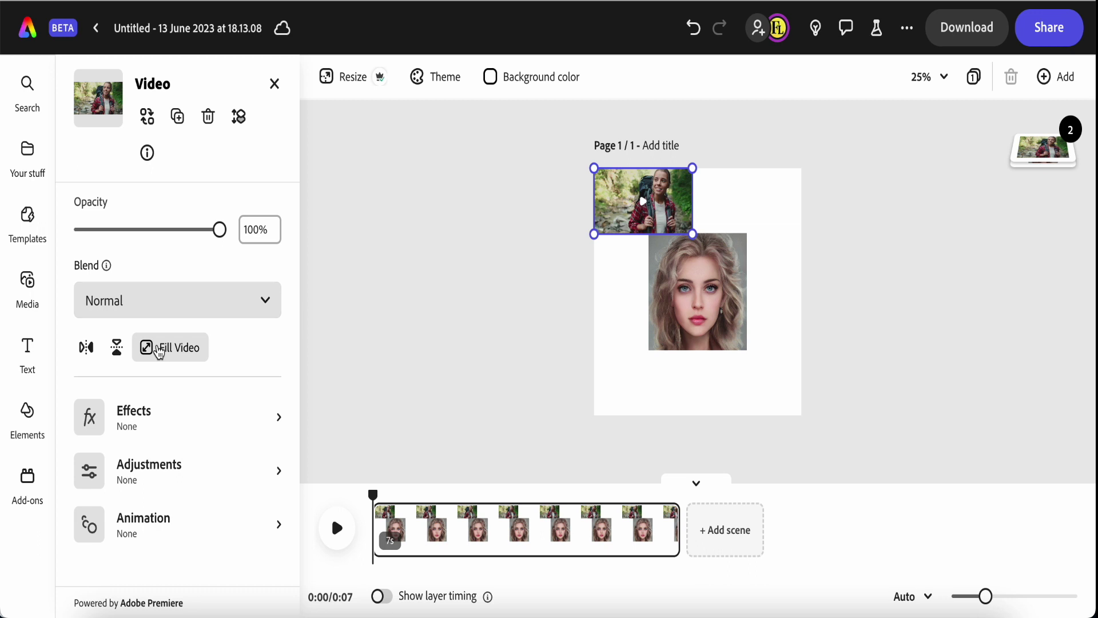
{"action": "left_click", "coordinate": [159, 349]}
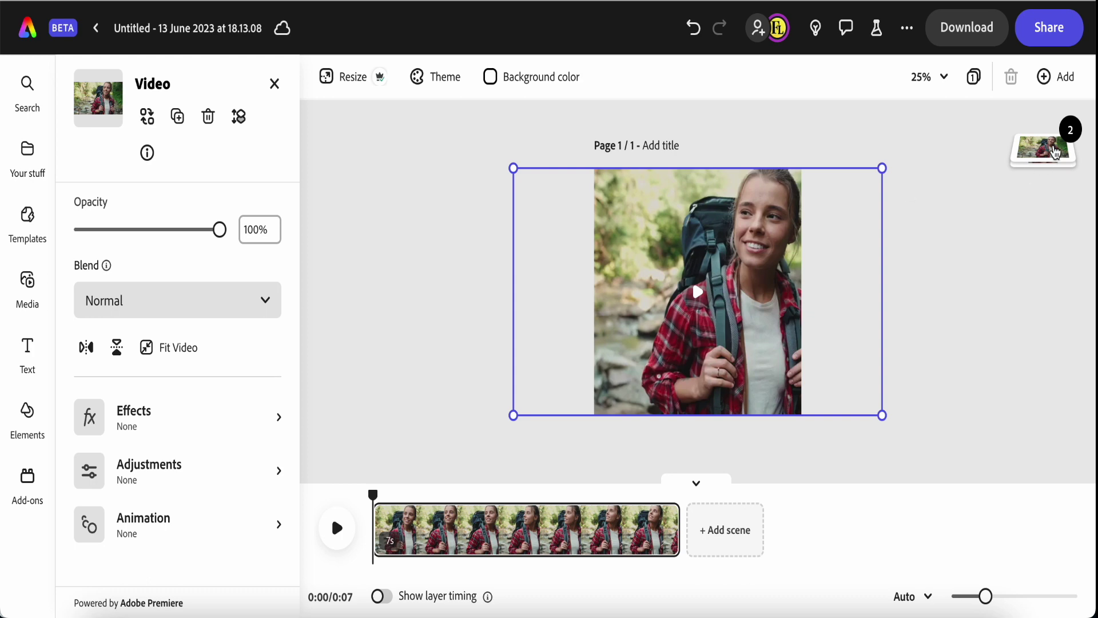
- Move the video layer beneath the portrait, then shrink the portrait to about half size and place it near the page's upper-left corner
{"action": "left_click", "coordinate": [1056, 151]}
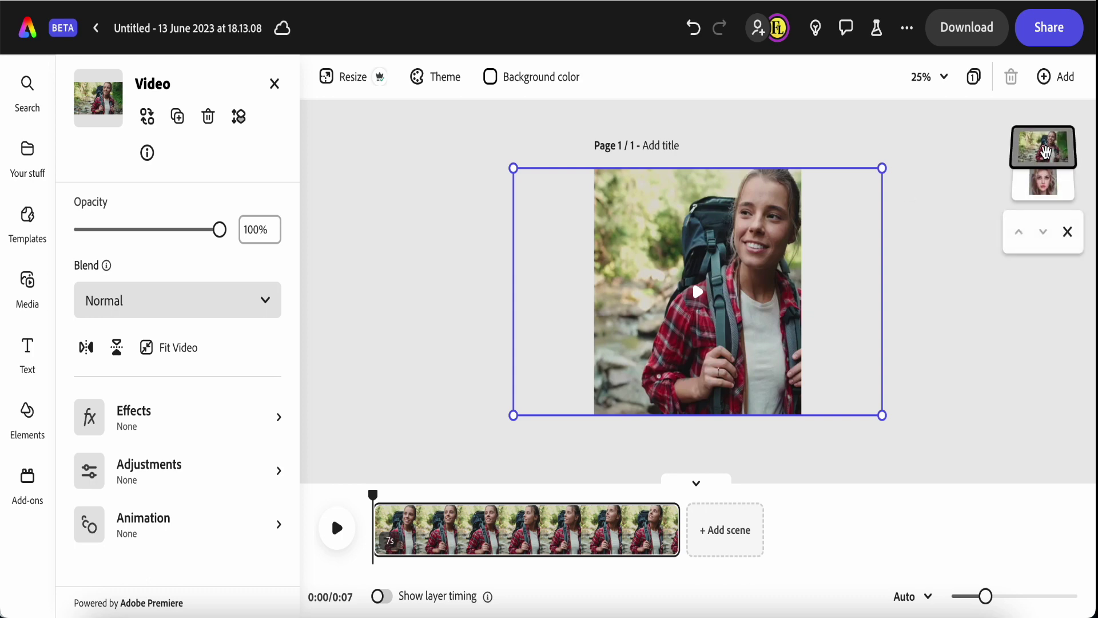
{"action": "left_click_drag", "start_coordinate": [1046, 151], "coordinate": [1045, 204]}
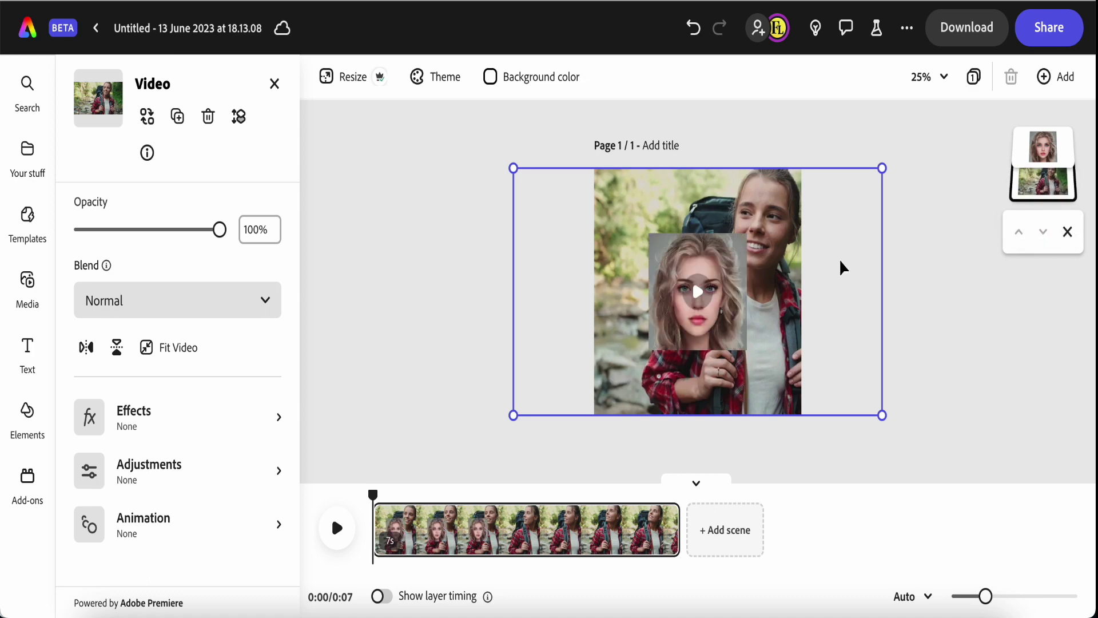
{"action": "left_click", "coordinate": [1030, 150]}
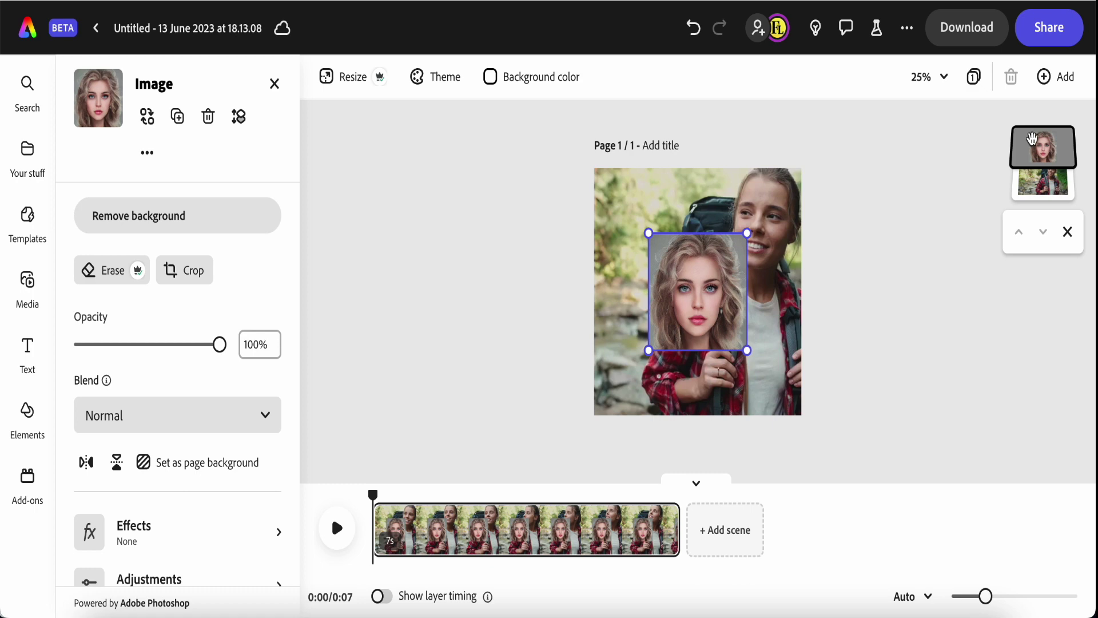
{"action": "left_click_drag", "start_coordinate": [746, 233], "coordinate": [638, 229]}
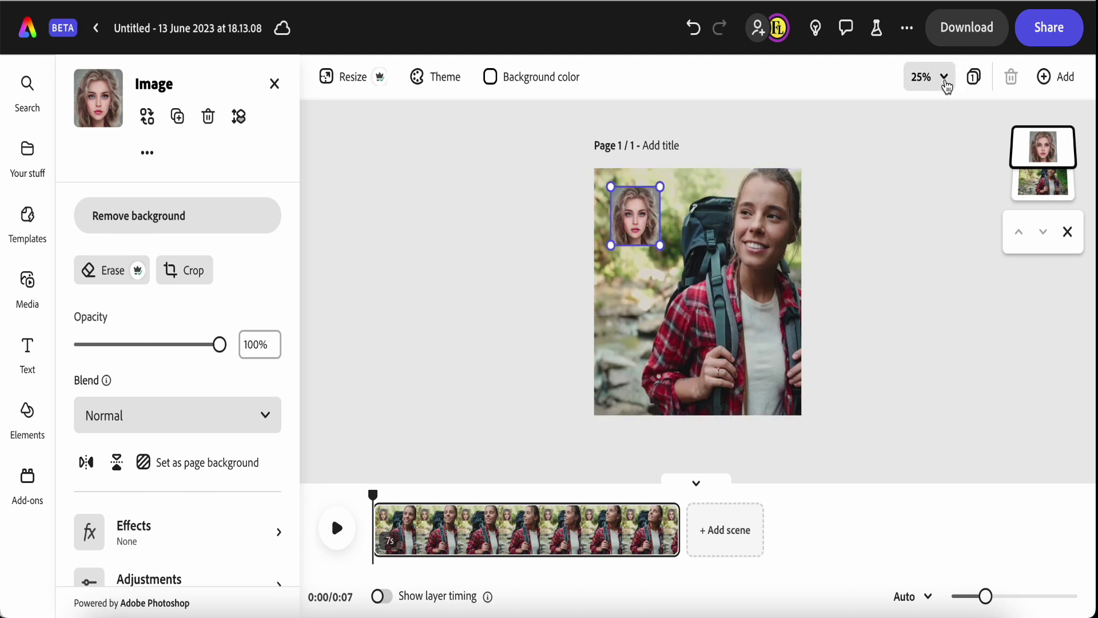
- Remove the portrait's background and shift the cutout slightly closer to the page's upper-left corner
{"action": "left_click", "coordinate": [946, 83]}
{"action": "left_click", "coordinate": [863, 235]}
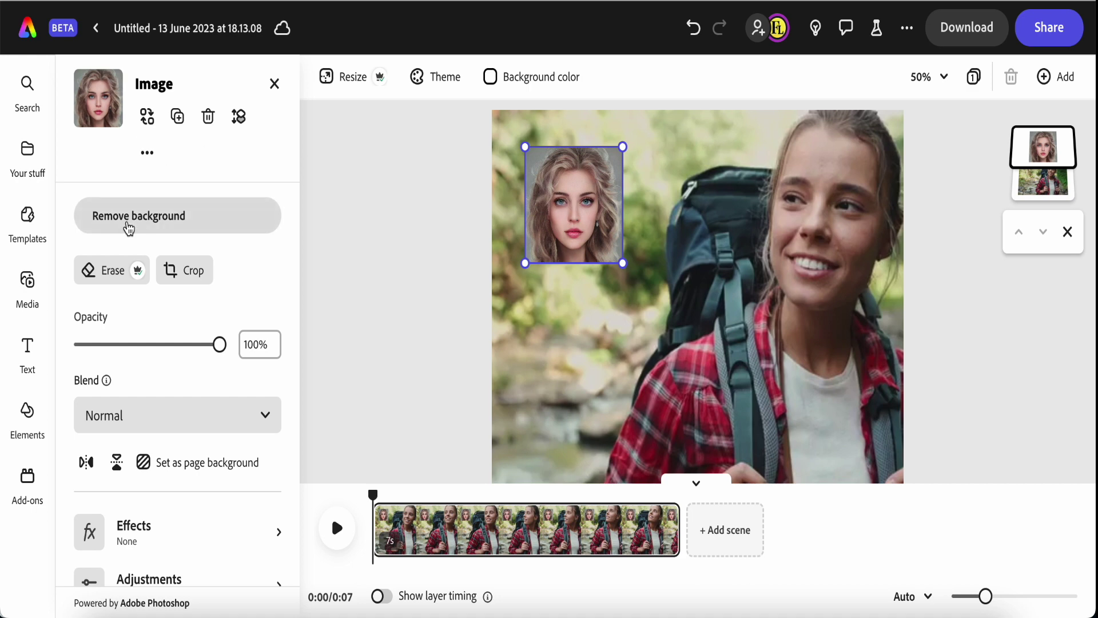
{"action": "left_click", "coordinate": [139, 223]}
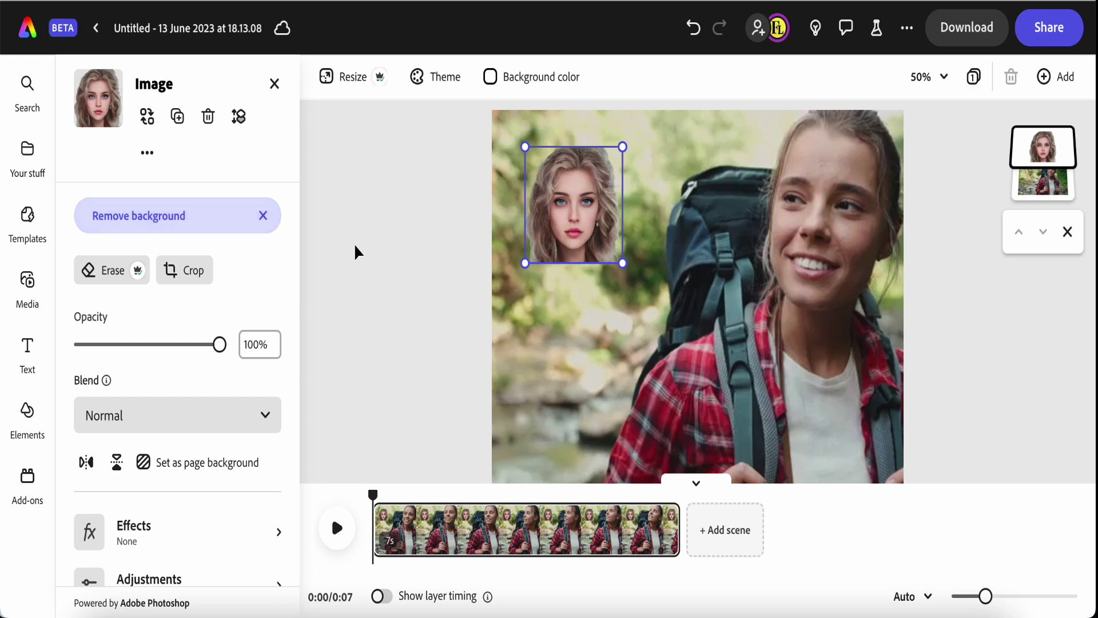
{"action": "left_click", "coordinate": [371, 241]}
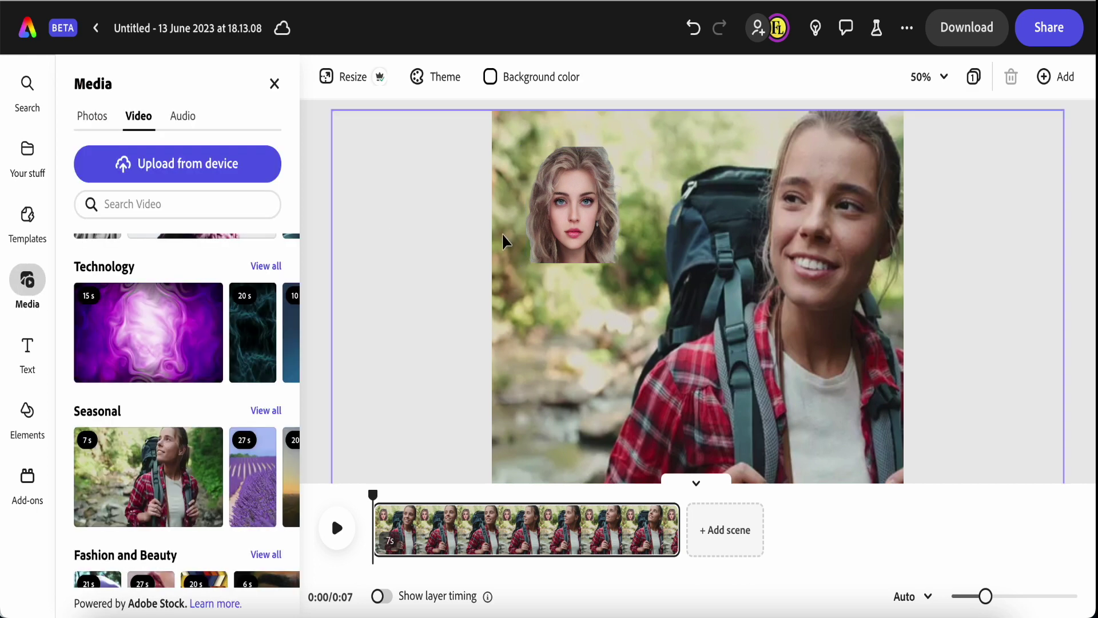
{"action": "left_click", "coordinate": [543, 226]}
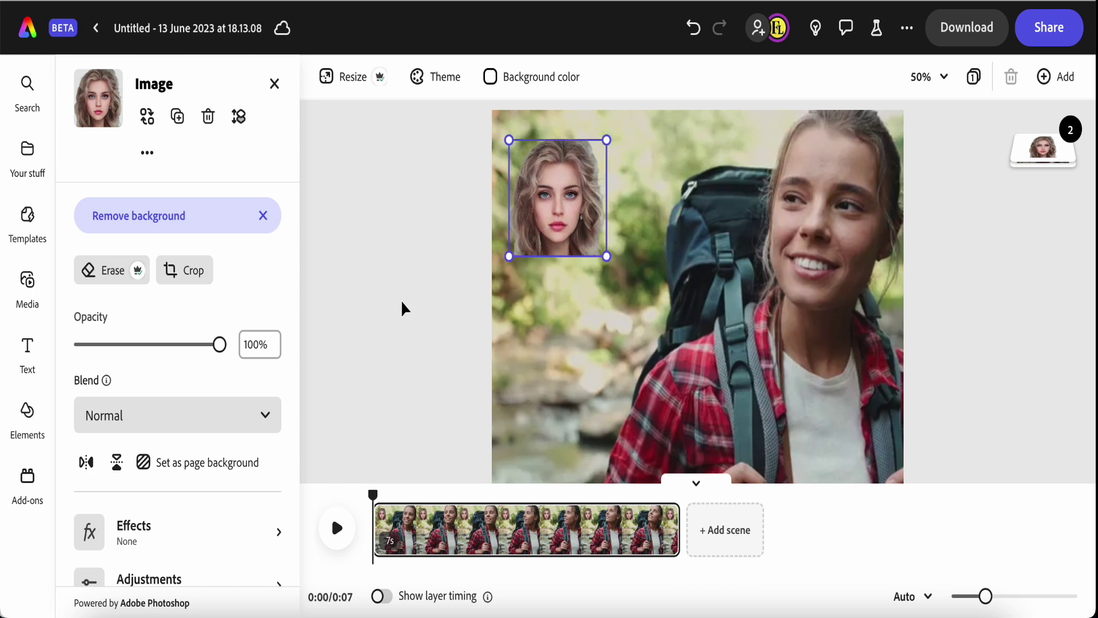
- Try the Grayscale and Darken effects on the portrait, then apply the first, teal-and-blue Duotone effect
{"action": "scroll", "coordinate": [186, 473], "scroll_direction": "down", "scroll_amount": 3}
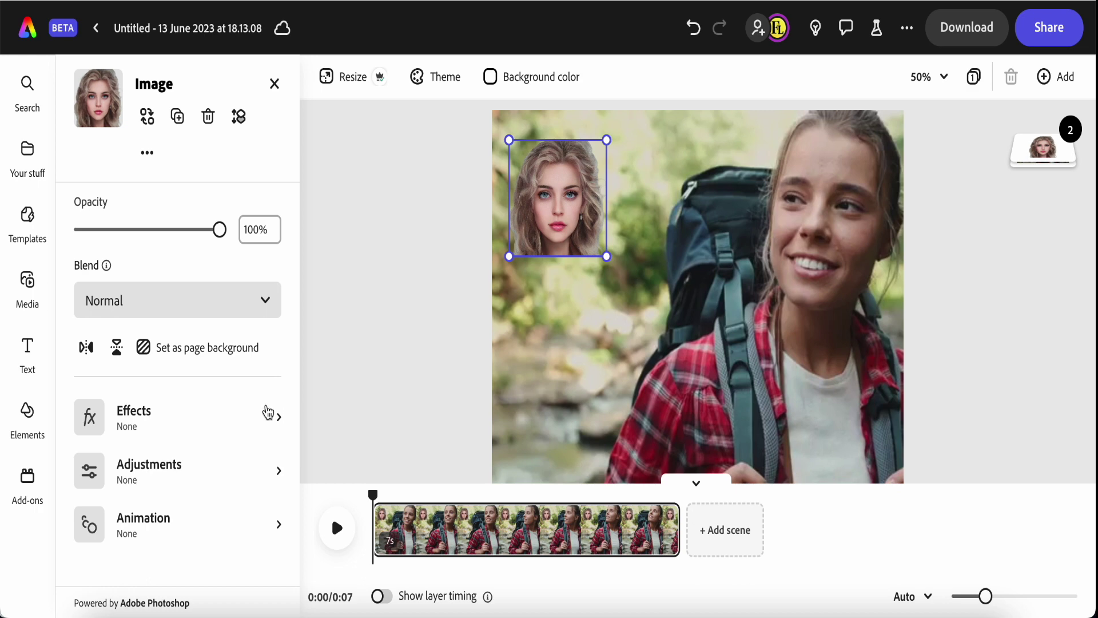
{"action": "left_click", "coordinate": [257, 430]}
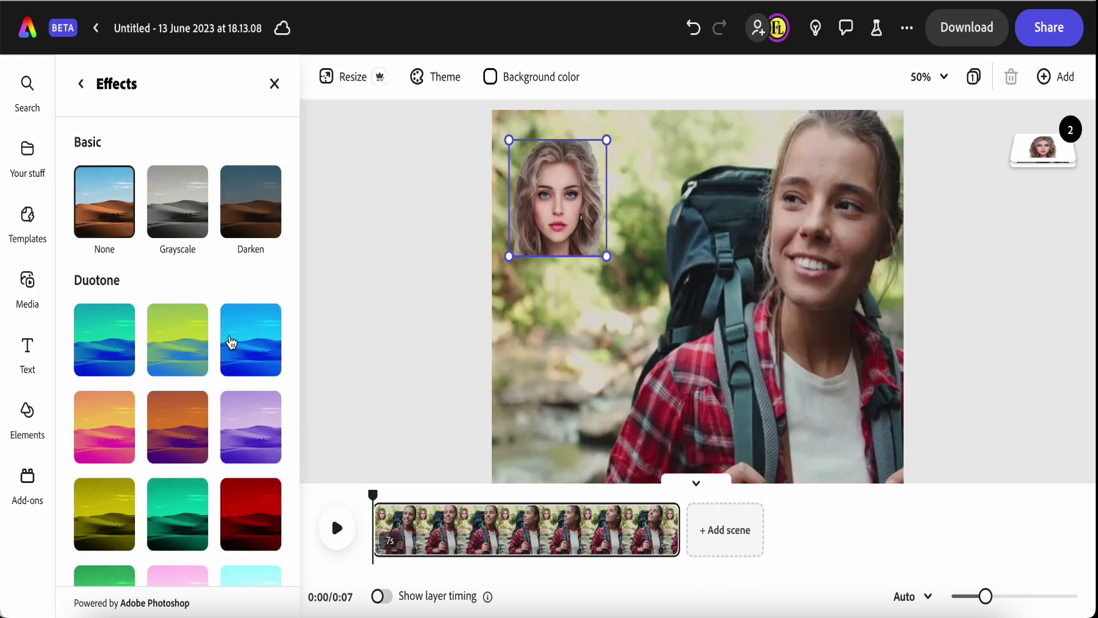
{"action": "left_click", "coordinate": [187, 215]}
{"action": "left_click", "coordinate": [254, 189]}
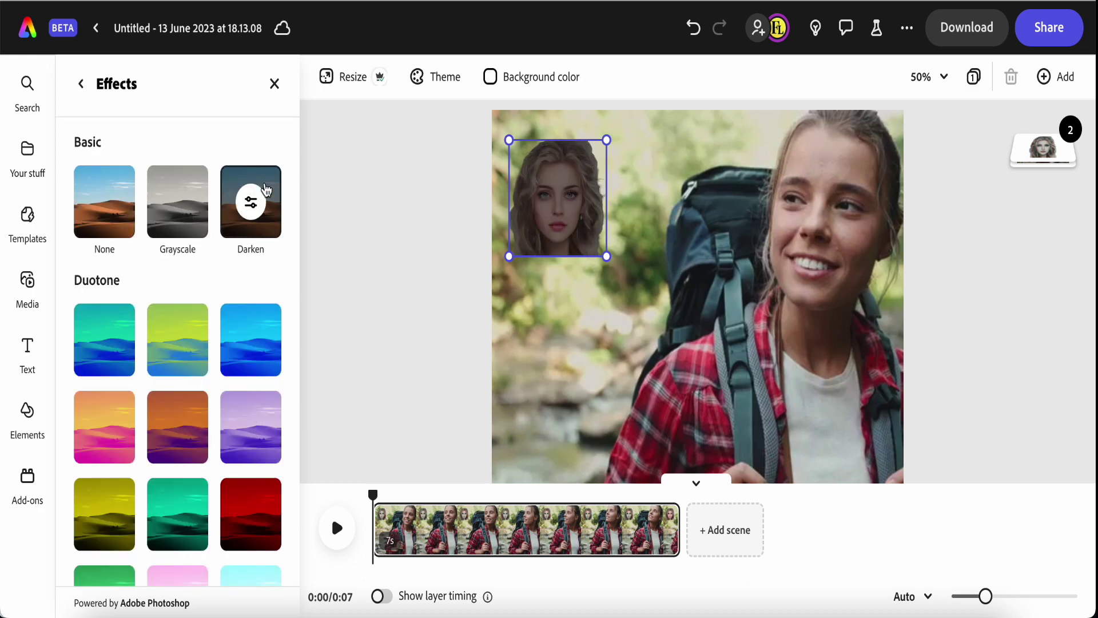
{"action": "left_click", "coordinate": [105, 353]}
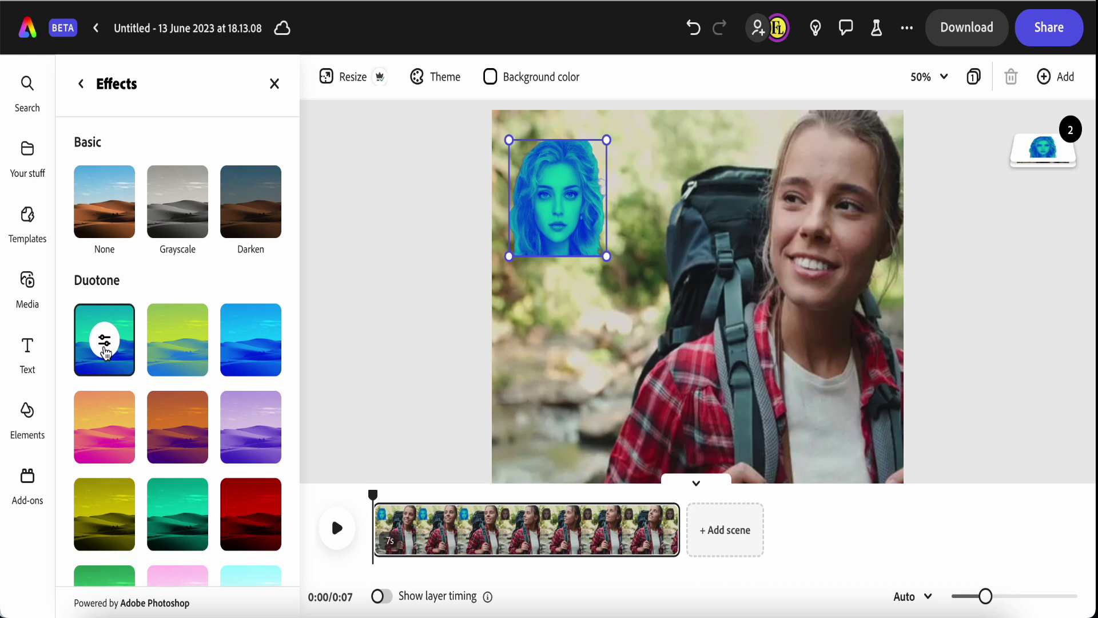
- Look through the remaining Duotone effects, then set the portrait's effect to None
{"action": "scroll", "coordinate": [206, 400], "scroll_direction": "down", "scroll_amount": 5}
{"action": "scroll", "coordinate": [172, 311], "scroll_direction": "up", "scroll_amount": 5}
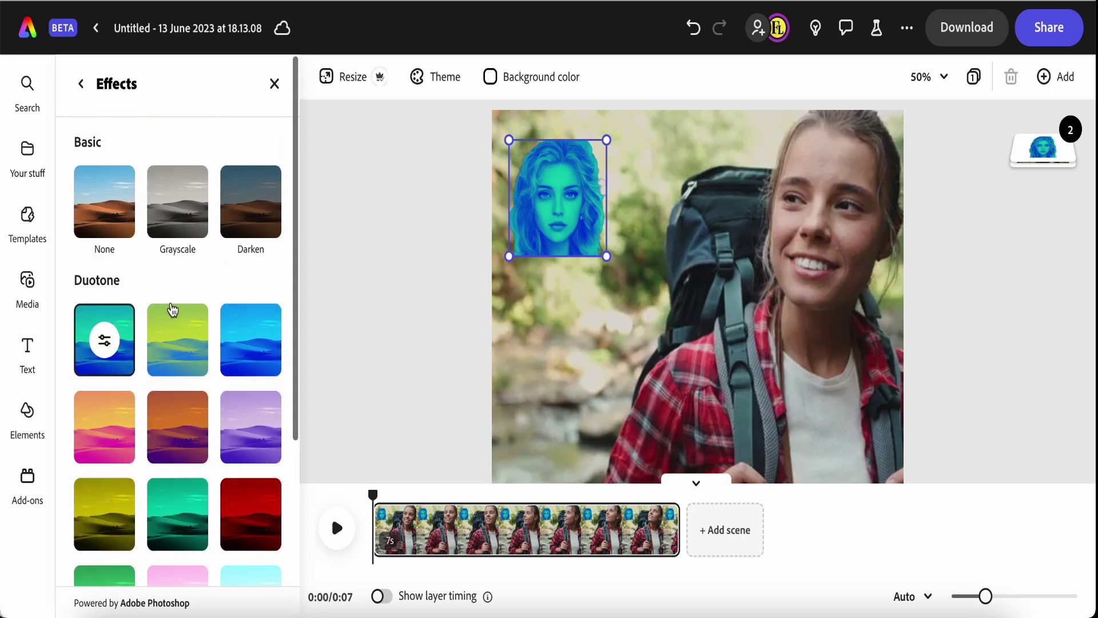
{"action": "left_click", "coordinate": [105, 203]}
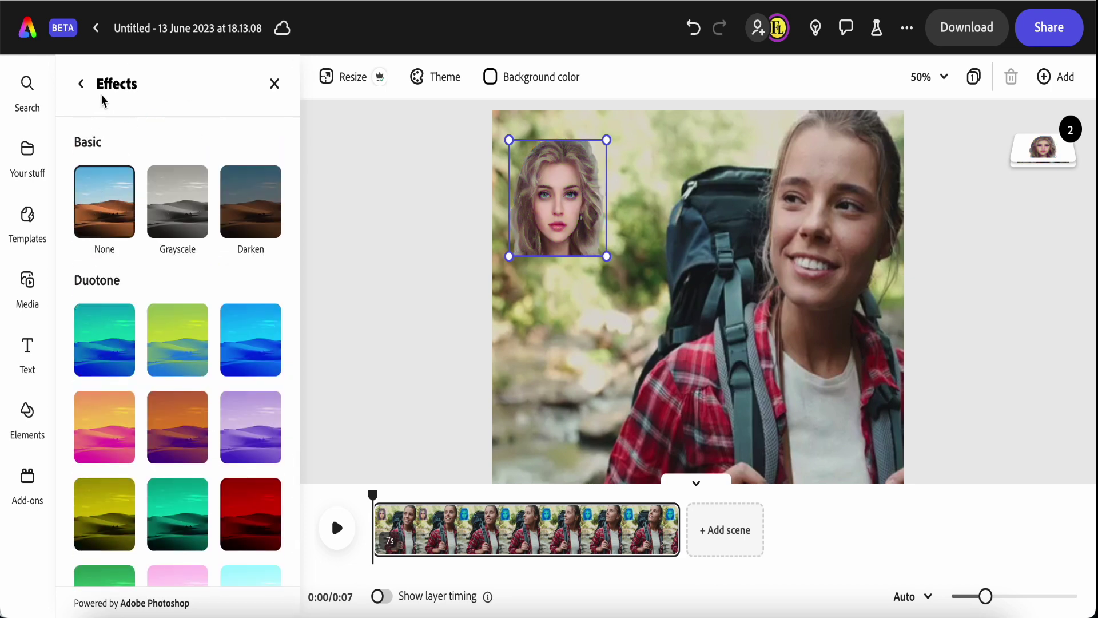
{"action": "left_click", "coordinate": [83, 86]}
- Review the Light, Color and Detail adjustments offered for the portrait
{"action": "scroll", "coordinate": [163, 383], "scroll_direction": "down", "scroll_amount": 3}
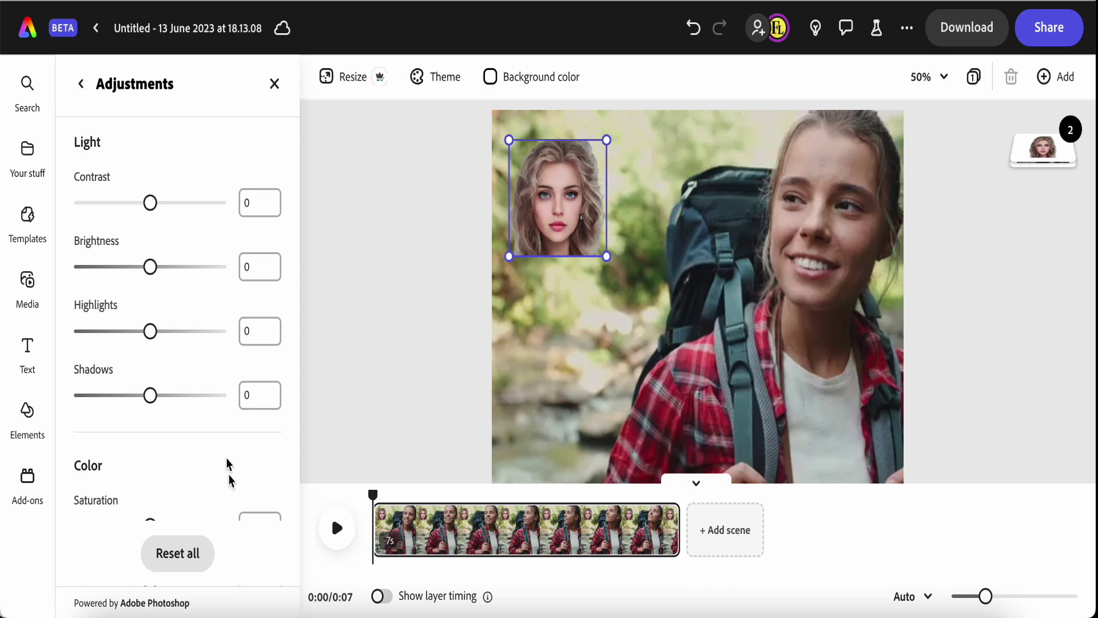
{"action": "scroll", "coordinate": [214, 325], "scroll_direction": "down", "scroll_amount": 5}
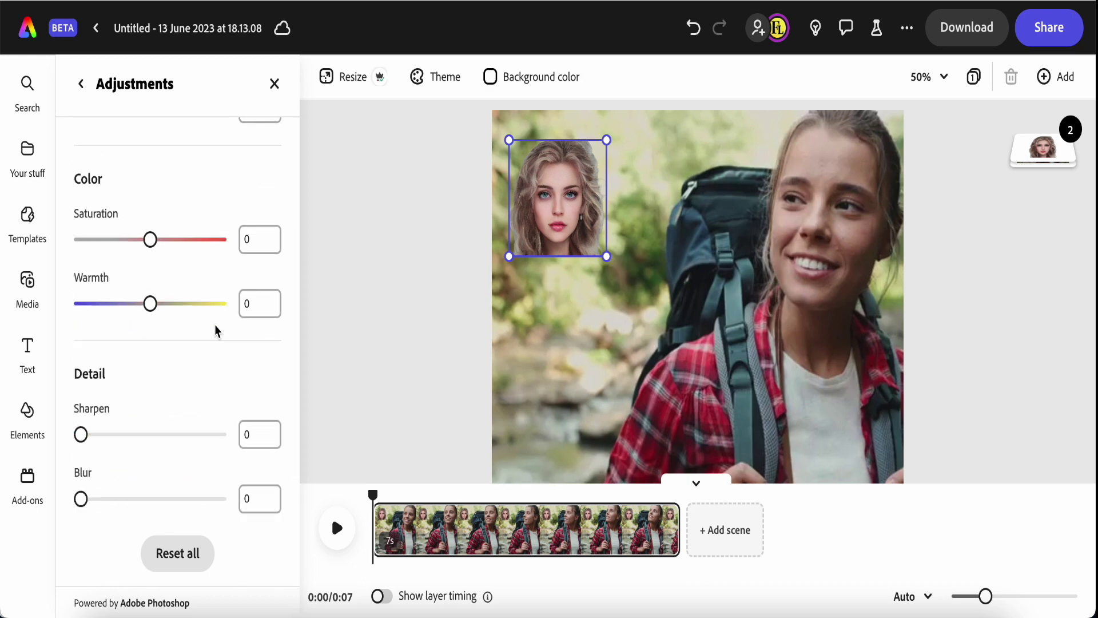
{"action": "scroll", "coordinate": [215, 324], "scroll_direction": "up", "scroll_amount": 5}
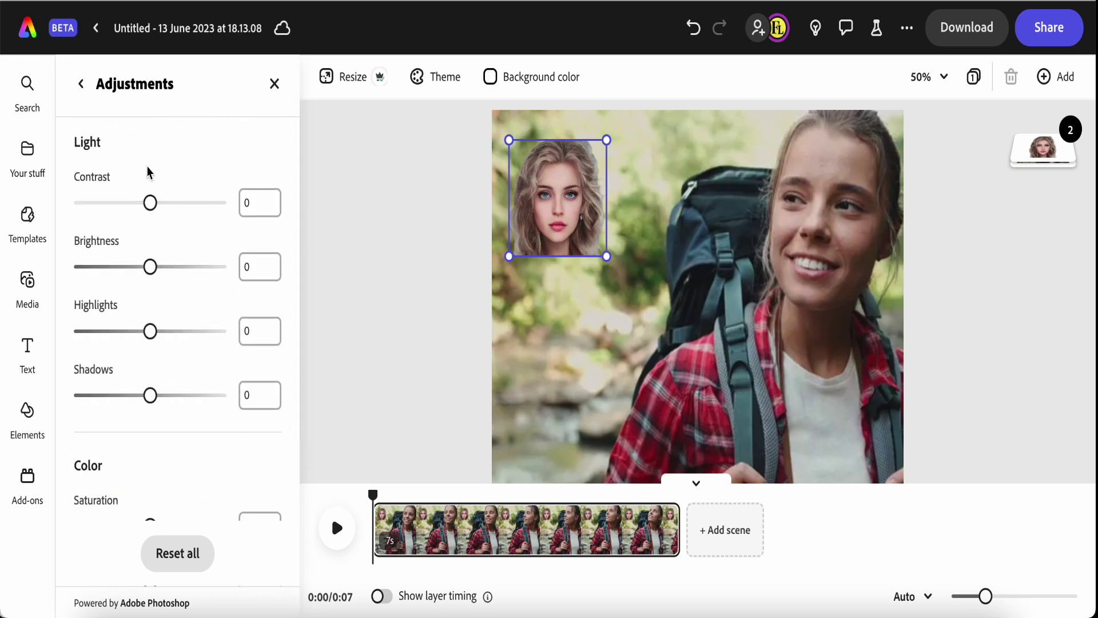
{"action": "left_click", "coordinate": [82, 85]}
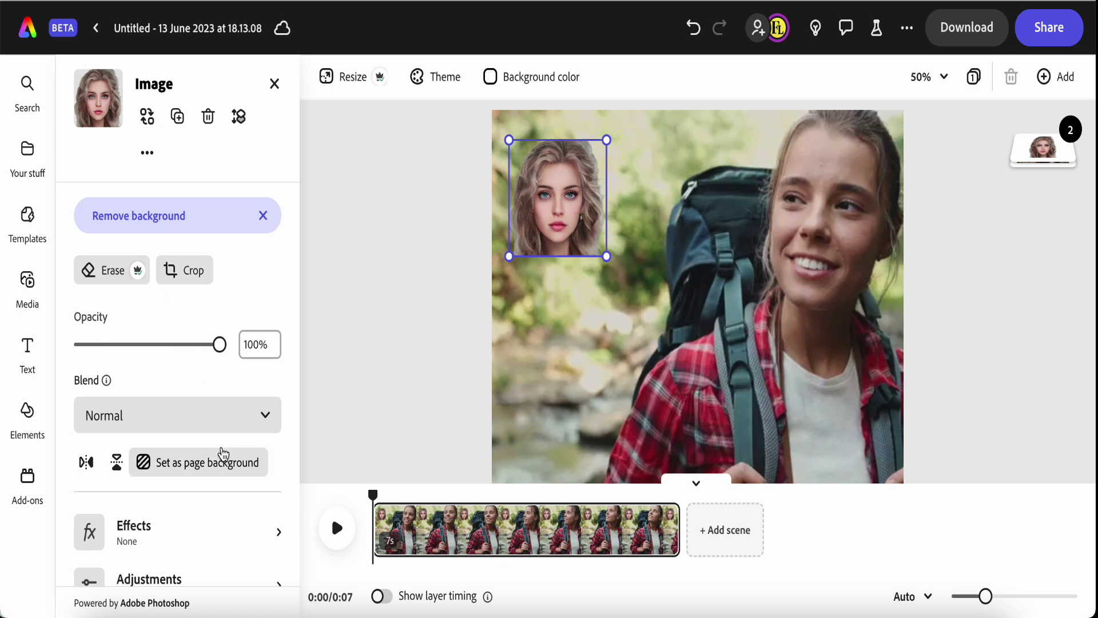
- Give the portrait a Bungee in animation with a 2.34 s duration, 3 bounces and a rightward direction
{"action": "scroll", "coordinate": [221, 452], "scroll_direction": "down", "scroll_amount": 2}
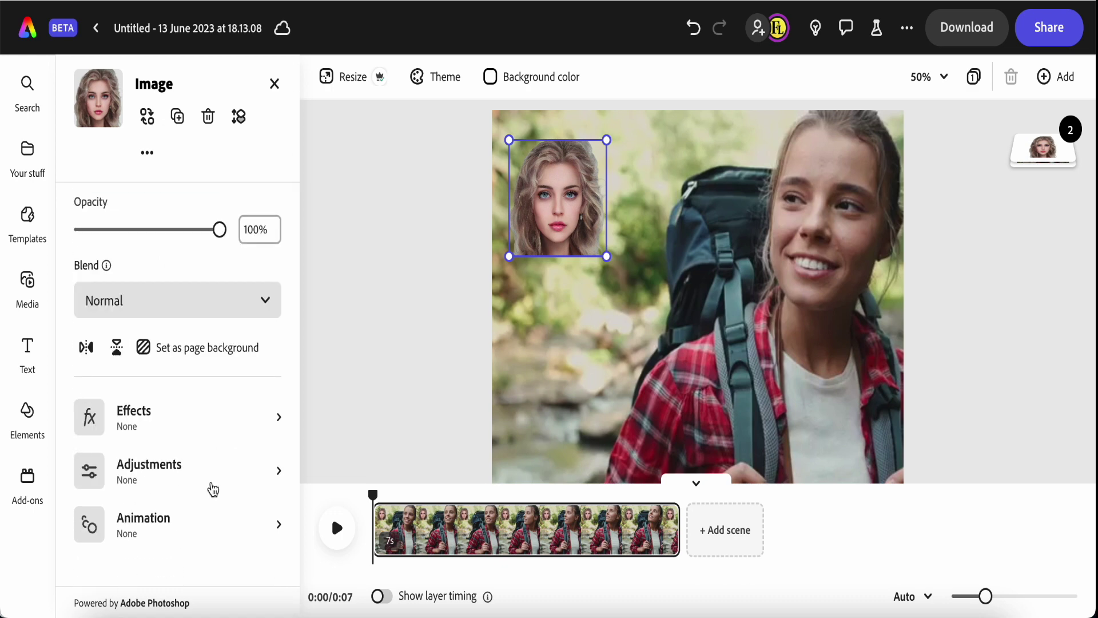
{"action": "left_click", "coordinate": [204, 525]}
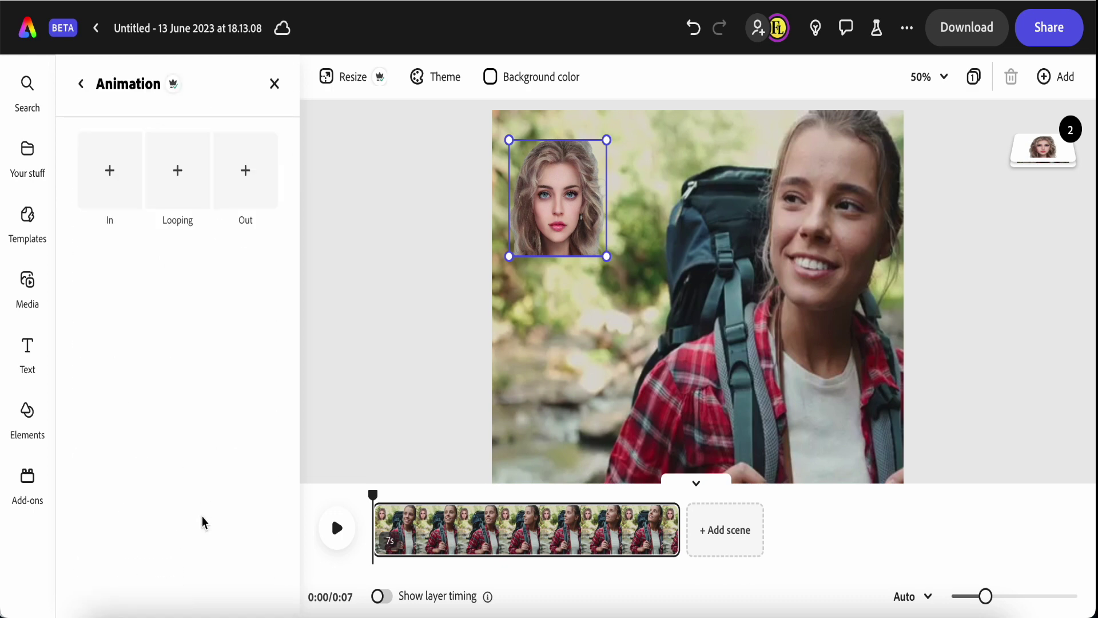
{"action": "left_click", "coordinate": [113, 184]}
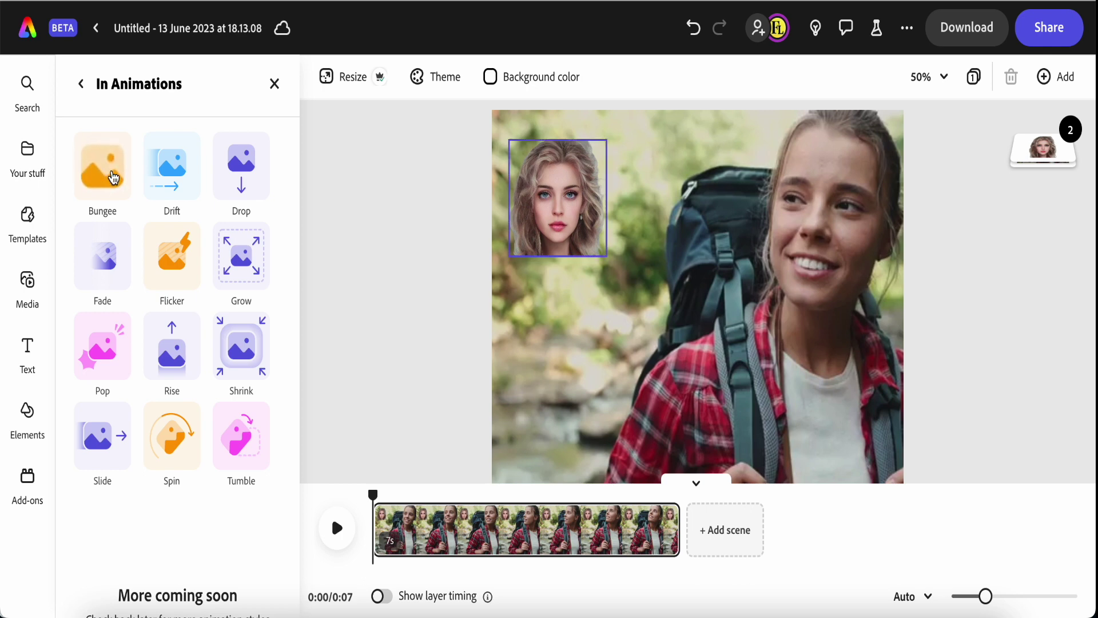
{"action": "left_click", "coordinate": [114, 179]}
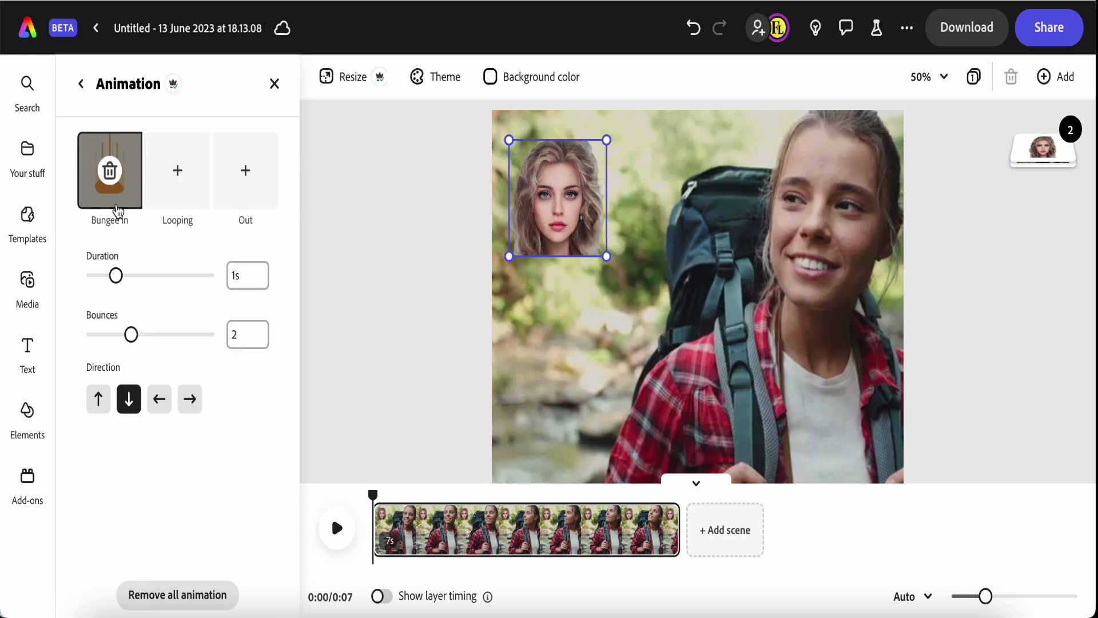
{"action": "left_click_drag", "start_coordinate": [119, 282], "coordinate": [159, 281]}
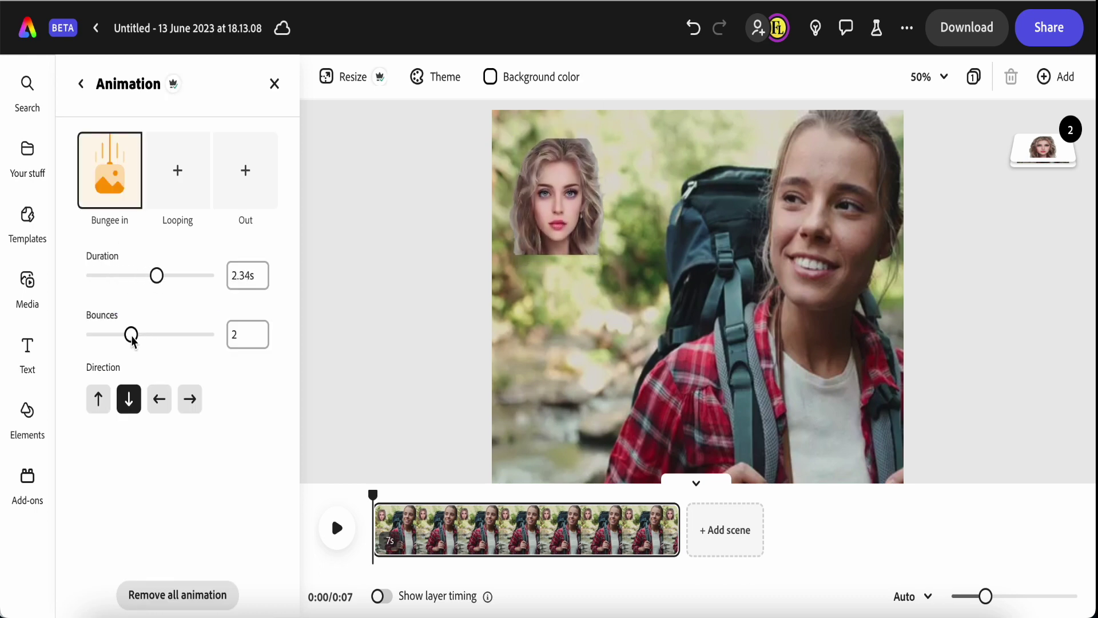
{"action": "left_click_drag", "start_coordinate": [134, 341], "coordinate": [161, 338]}
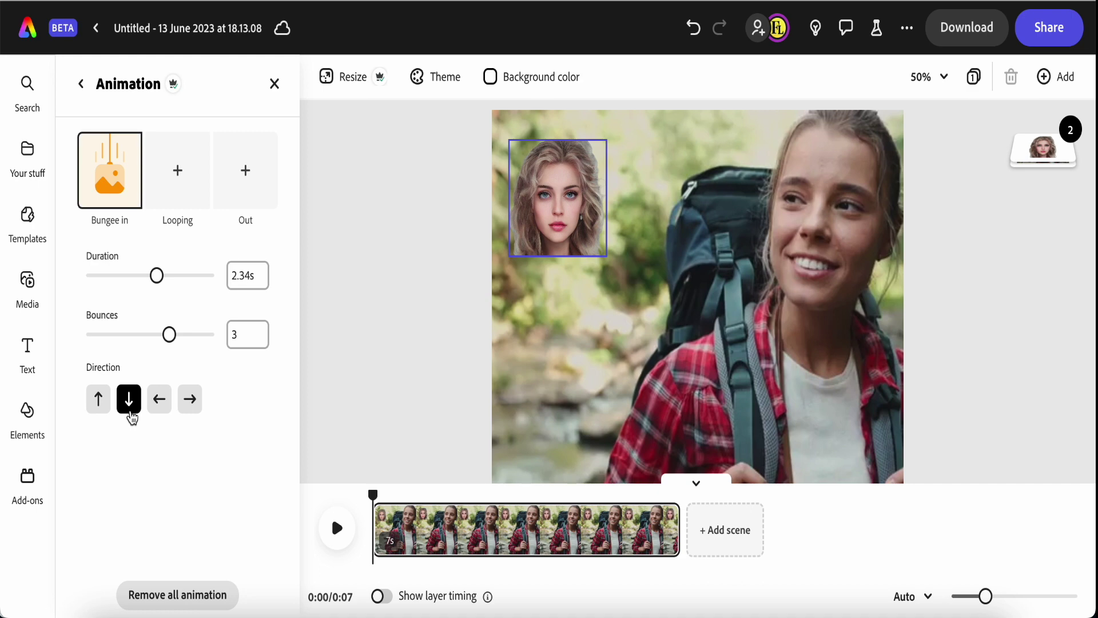
{"action": "left_click", "coordinate": [185, 400]}
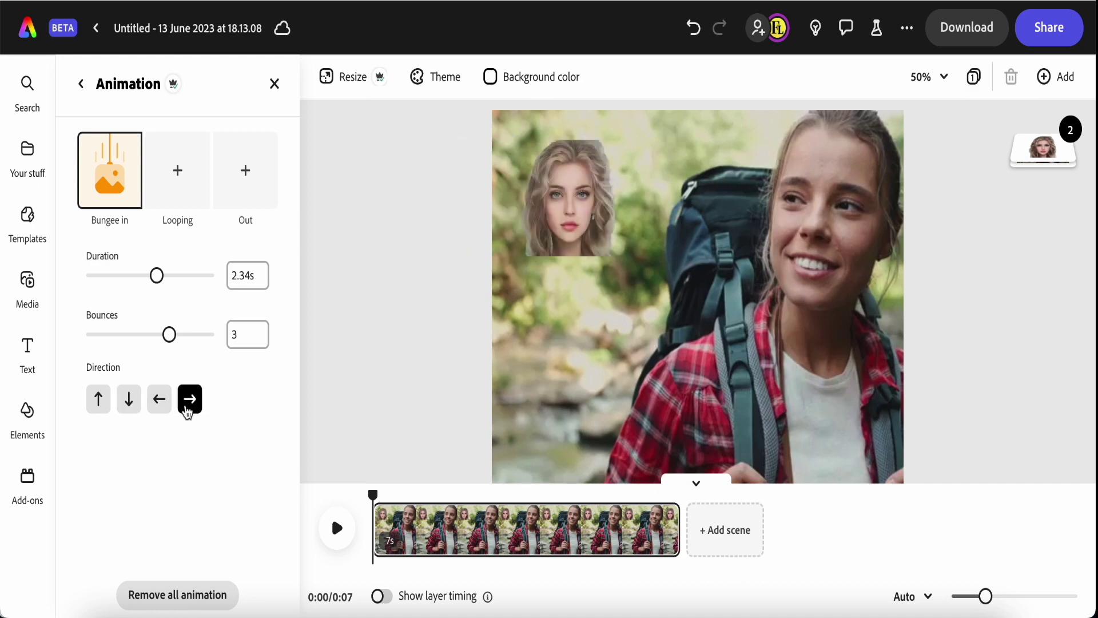
{"action": "scroll", "coordinate": [206, 447], "scroll_direction": "down", "scroll_amount": 1}
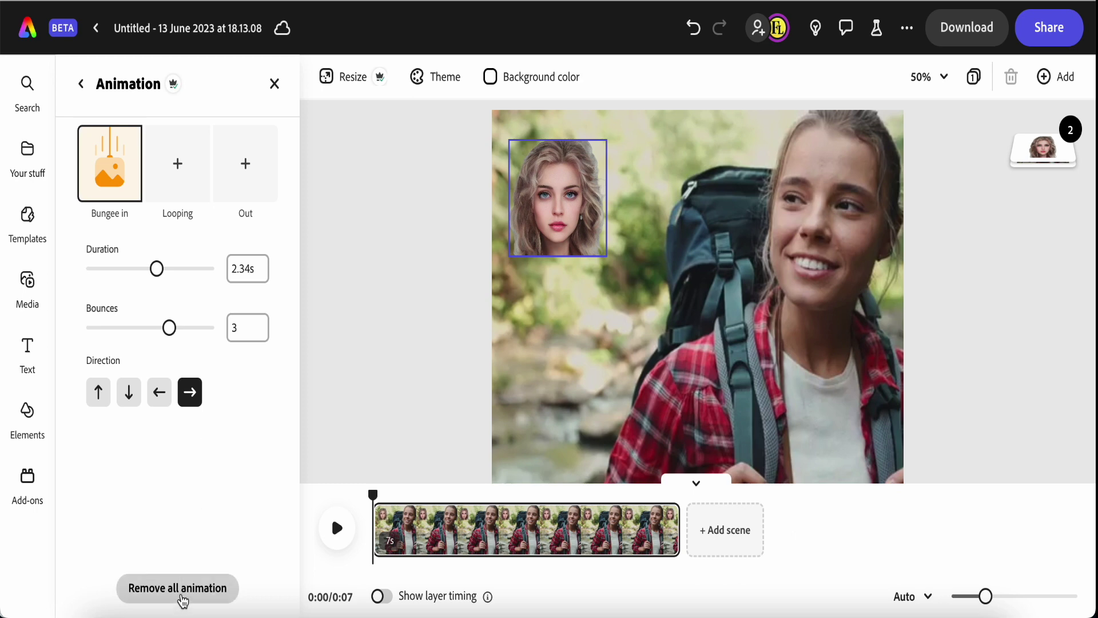
- Check the looping animations, then add a Tumble out animation to the portrait with 138° rotation and a 2.13 s duration
{"action": "left_click", "coordinate": [178, 184]}
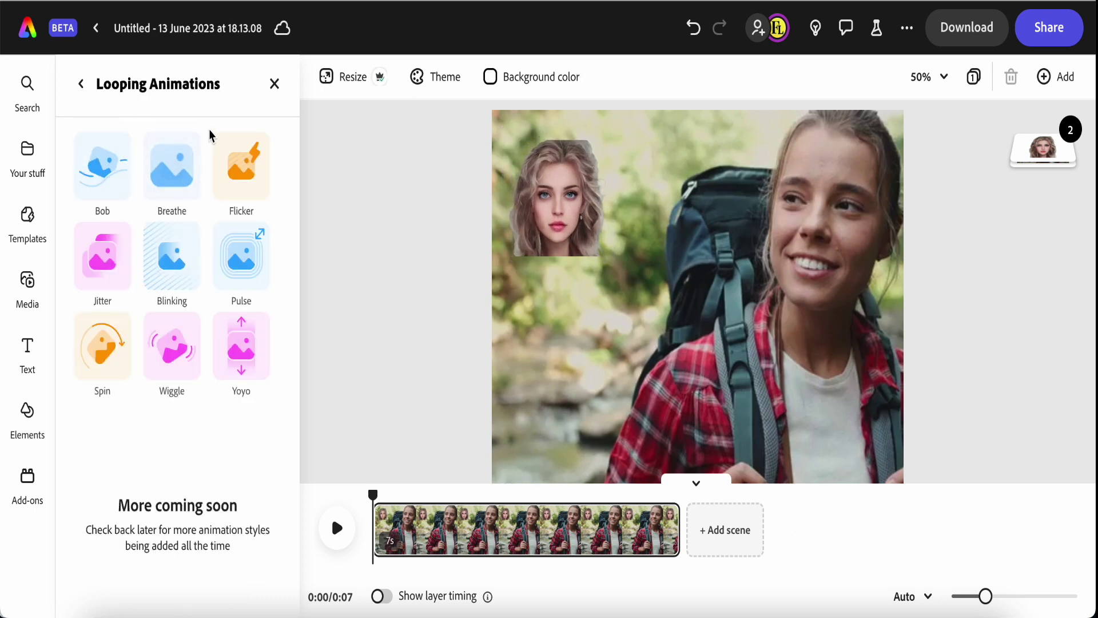
{"action": "left_click", "coordinate": [83, 86]}
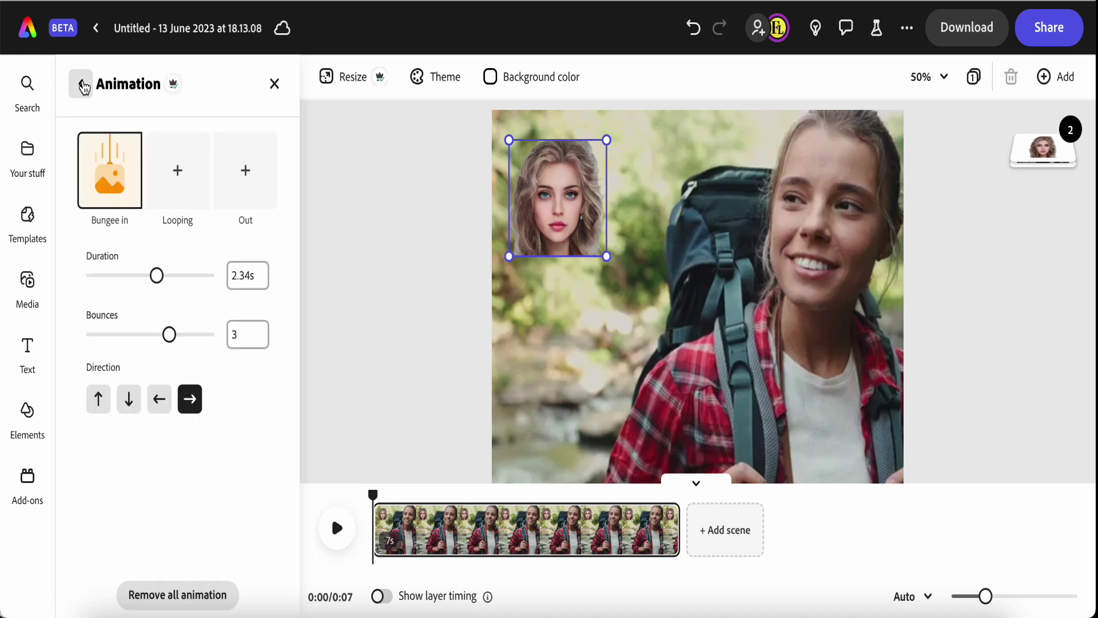
{"action": "left_click", "coordinate": [238, 174]}
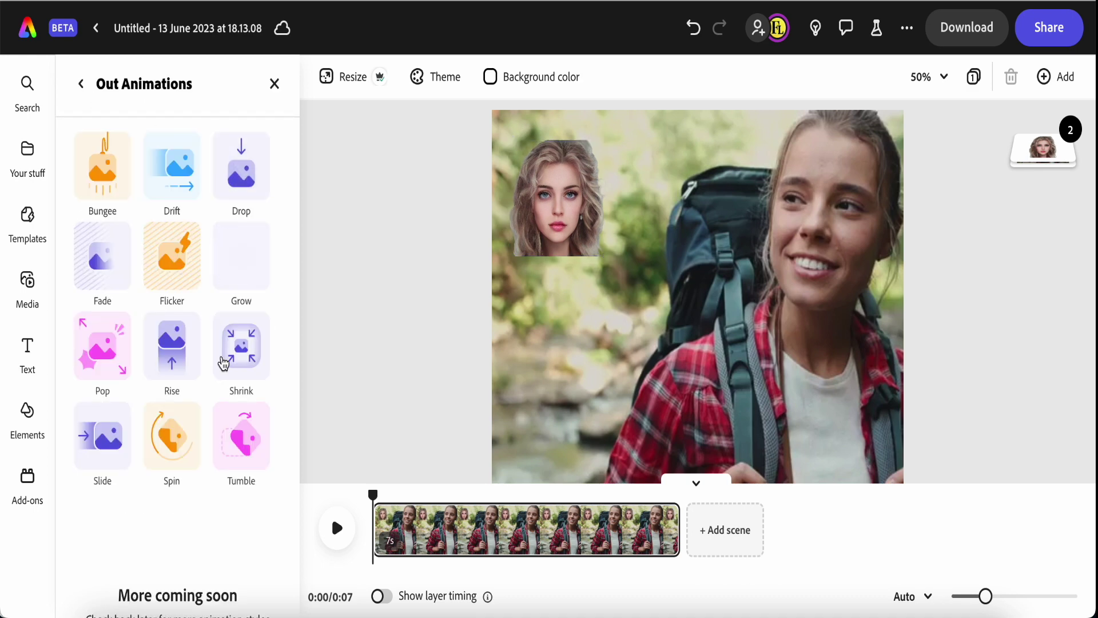
{"action": "left_click", "coordinate": [239, 452]}
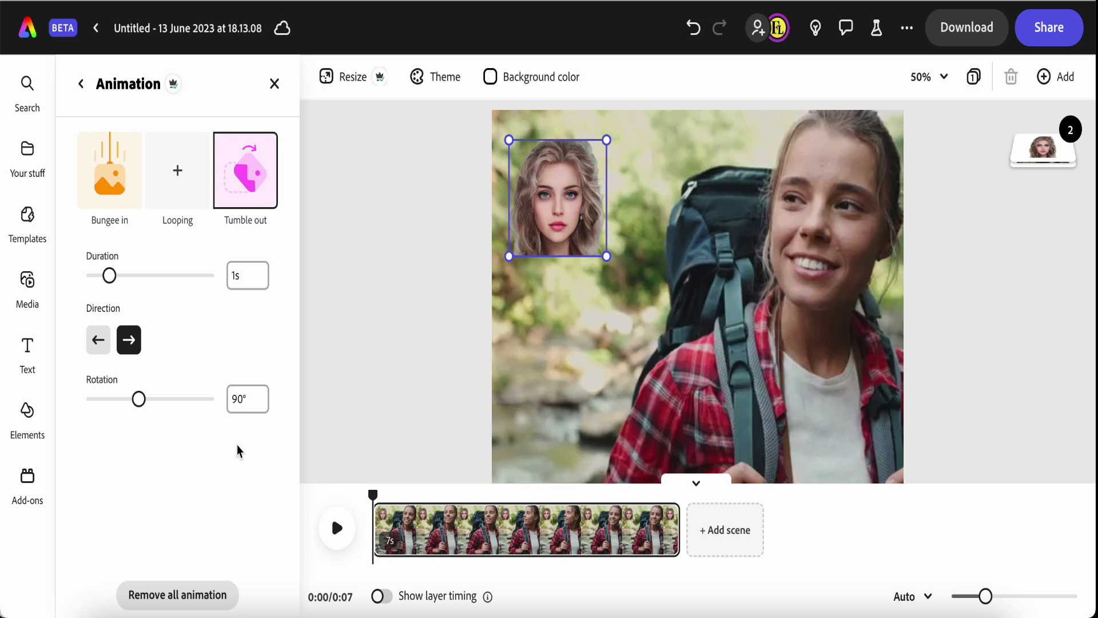
{"action": "left_click_drag", "start_coordinate": [139, 400], "coordinate": [176, 399]}
{"action": "left_click_drag", "start_coordinate": [110, 277], "coordinate": [148, 286]}
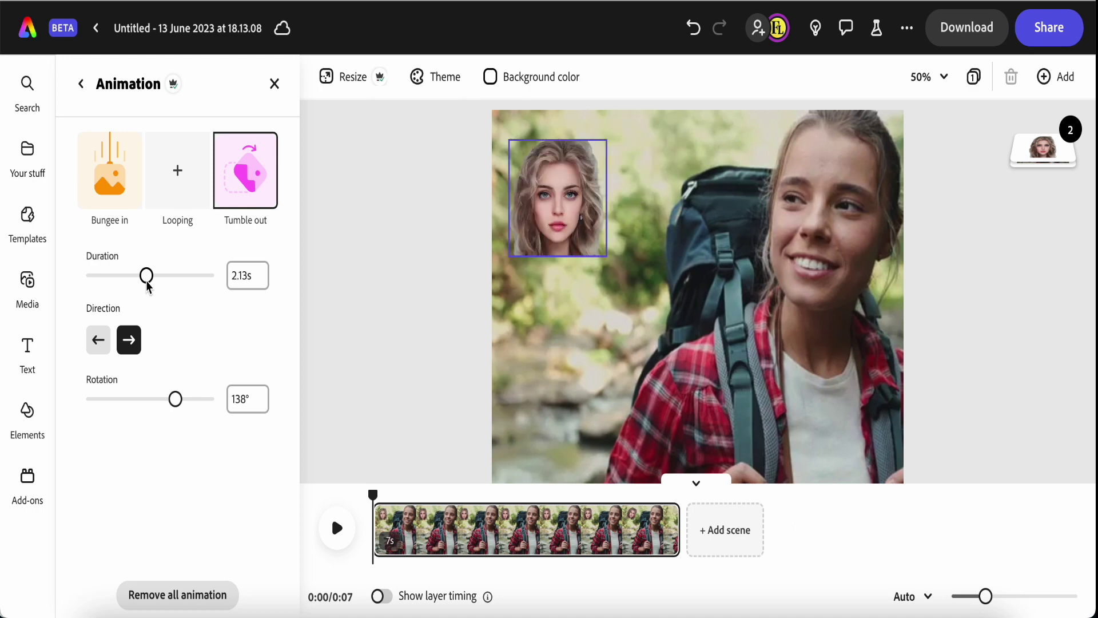
{"action": "left_click", "coordinate": [80, 84]}
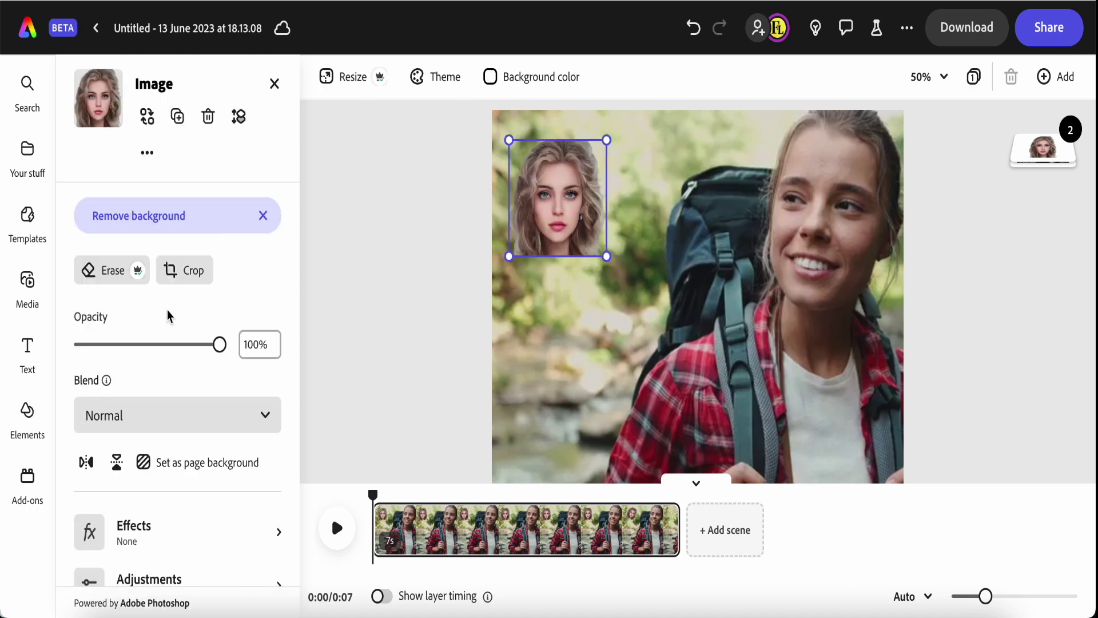
- Deselect the portrait, view the design's sharing and collaborator invitation options, and copy the share link
{"action": "left_click", "coordinate": [393, 292]}
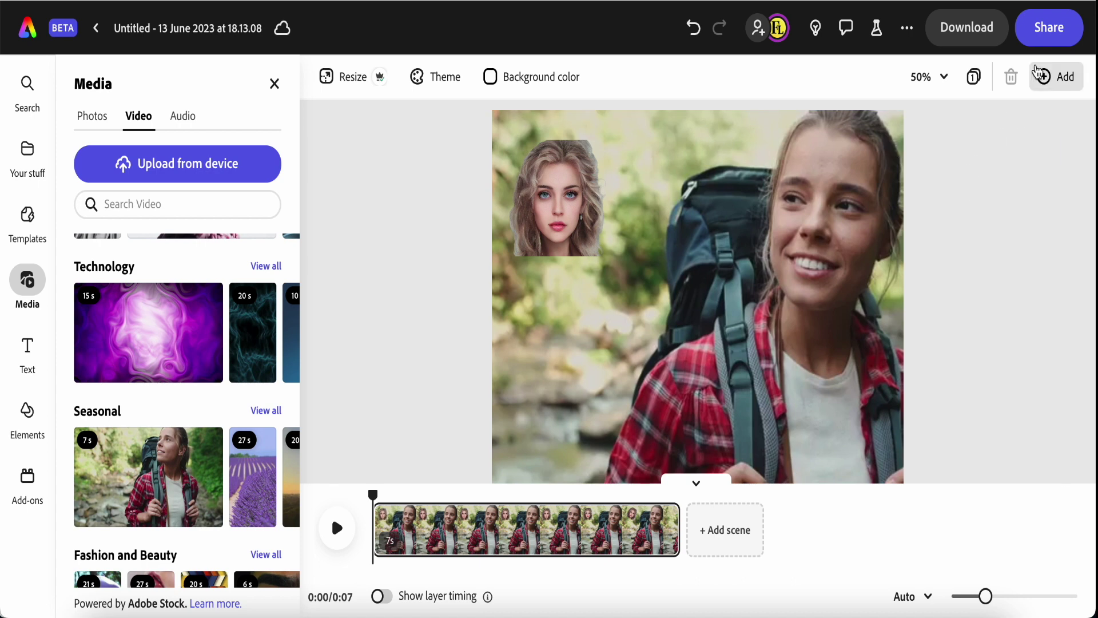
{"action": "left_click", "coordinate": [1046, 31]}
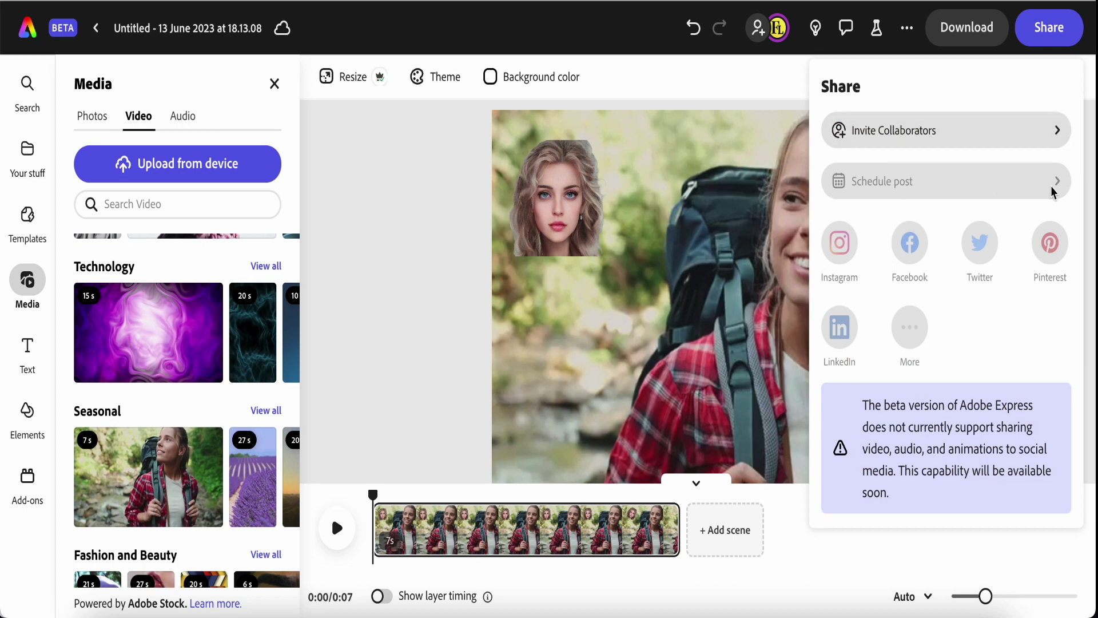
{"action": "left_click", "coordinate": [1054, 136]}
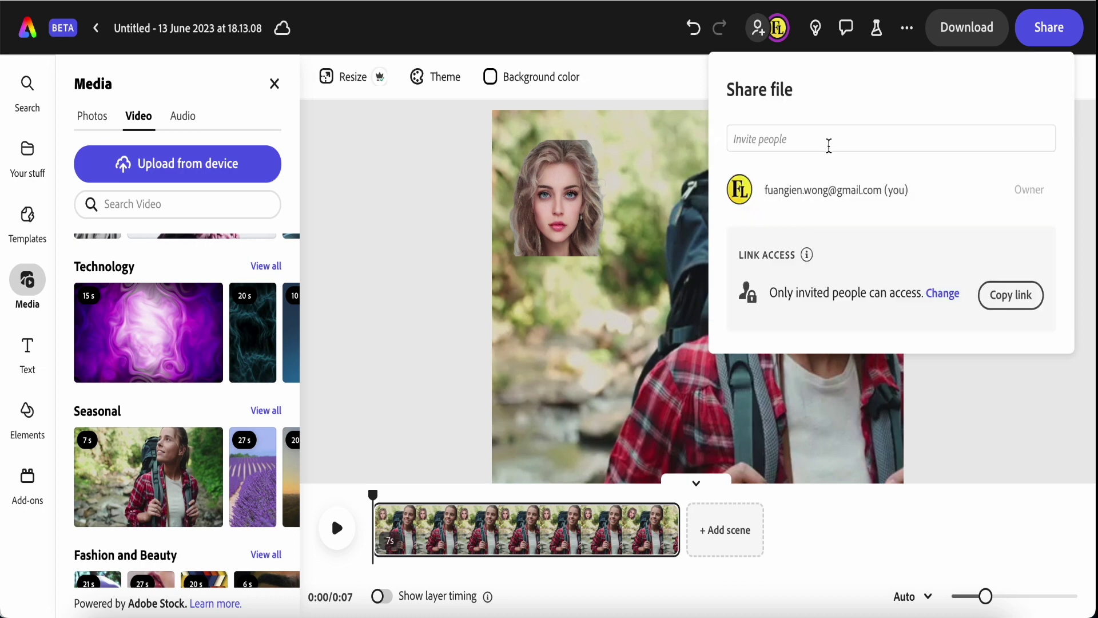
{"action": "left_click", "coordinate": [1005, 293]}
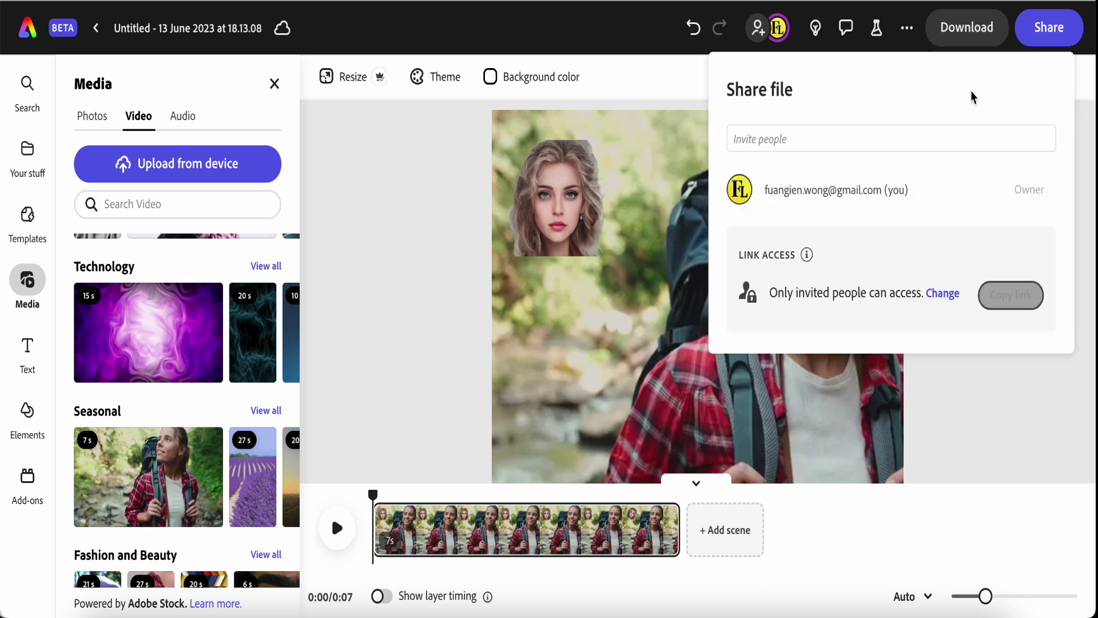
{"action": "left_click", "coordinate": [965, 42]}
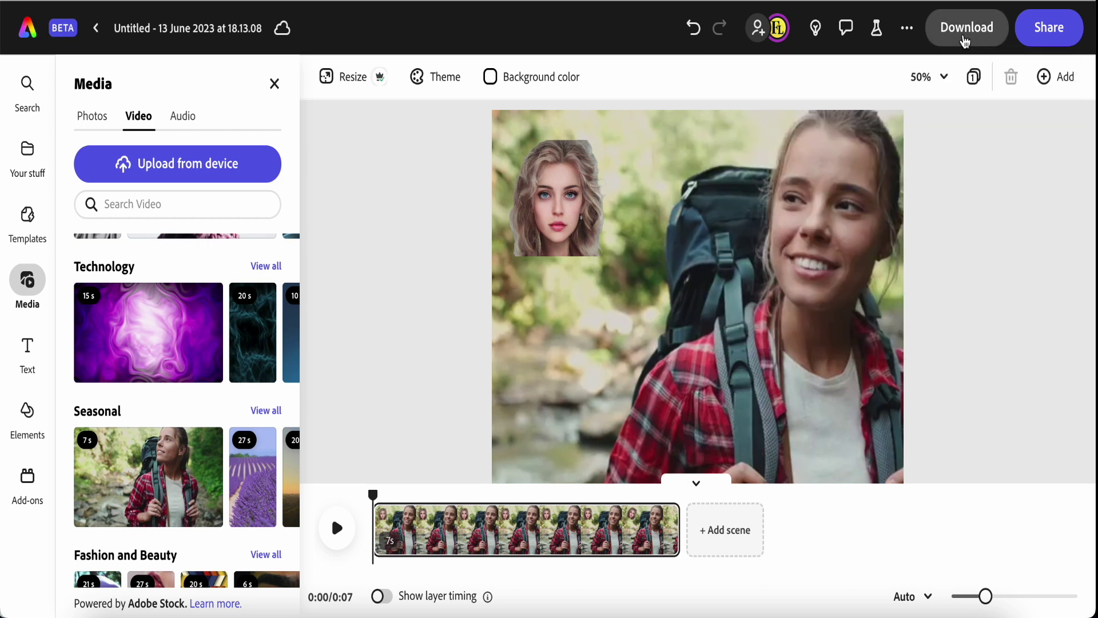
- Look at the version history and abuse reporting options, then the Discord and bug report options
{"action": "left_click", "coordinate": [908, 28]}
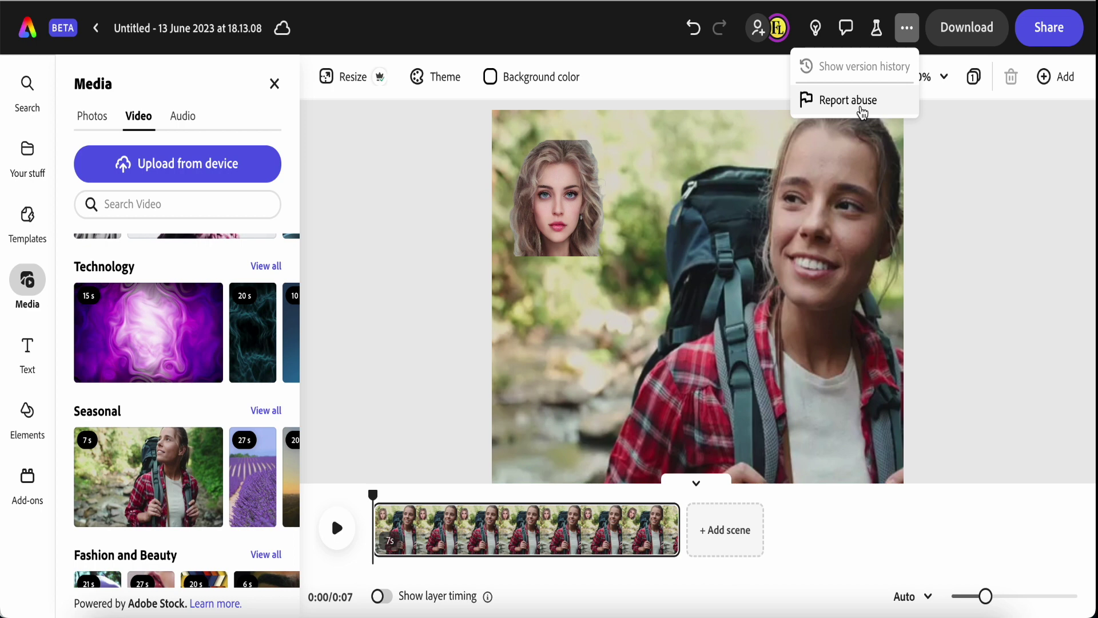
{"action": "left_click", "coordinate": [879, 39]}
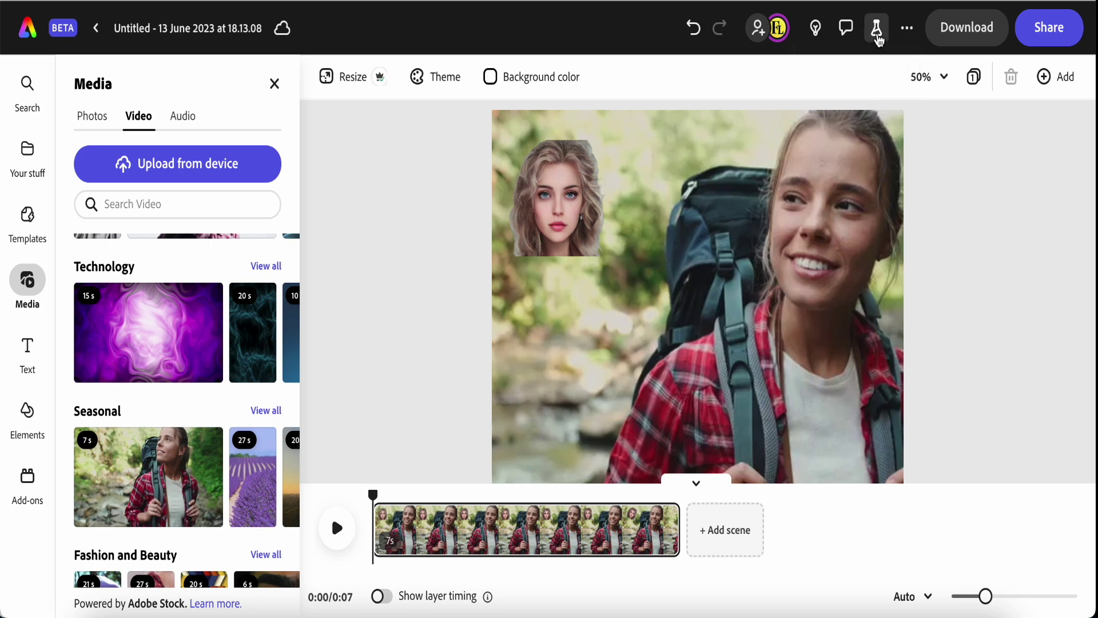
{"action": "left_click", "coordinate": [879, 39]}
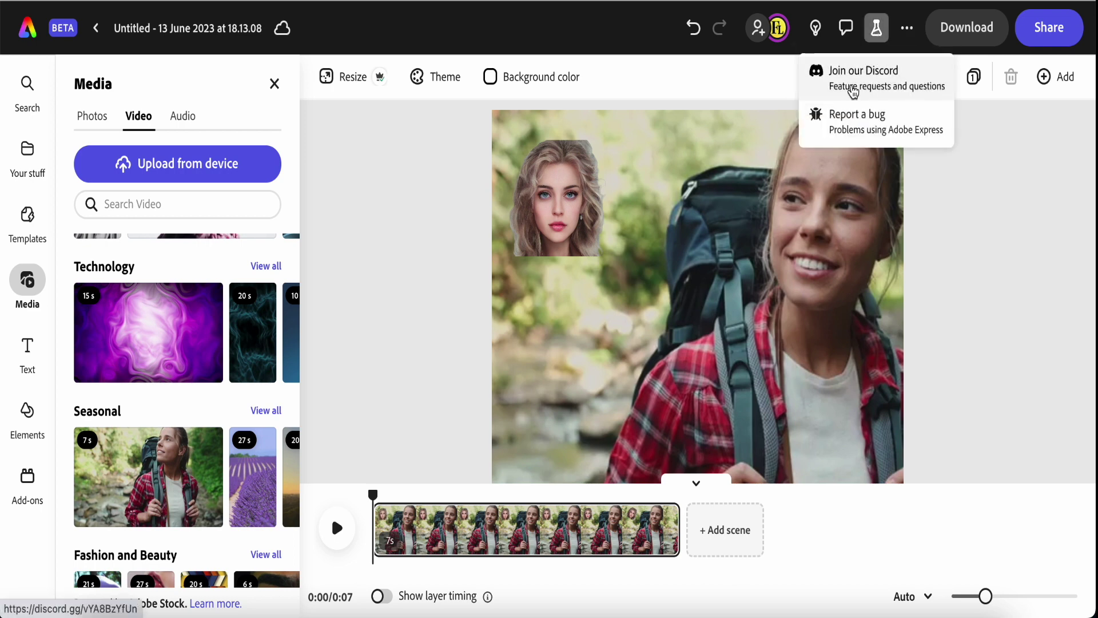
{"action": "left_click", "coordinate": [847, 30]}
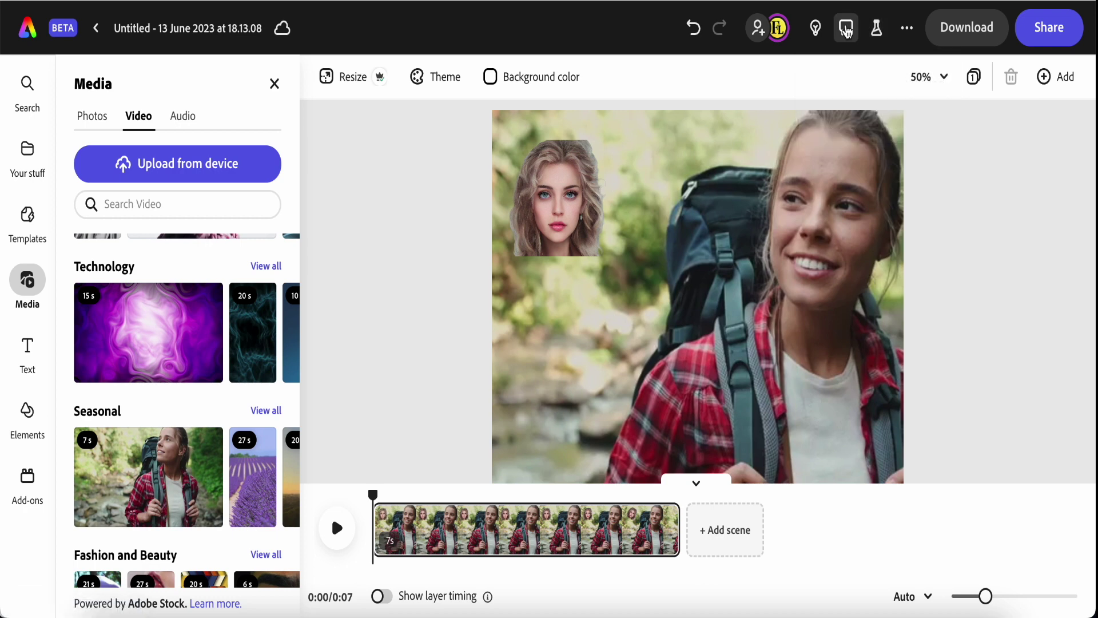
- Post a comment on the design consisting of an @ sign and a thumbs-up emoji
{"action": "left_click", "coordinate": [847, 33]}
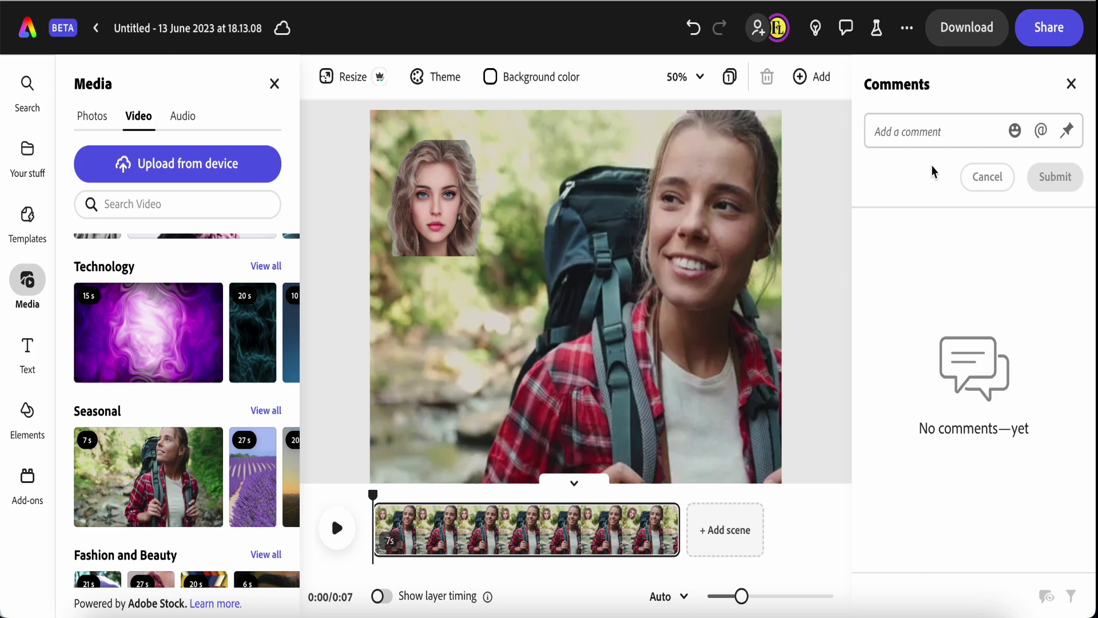
{"action": "left_click", "coordinate": [1041, 130]}
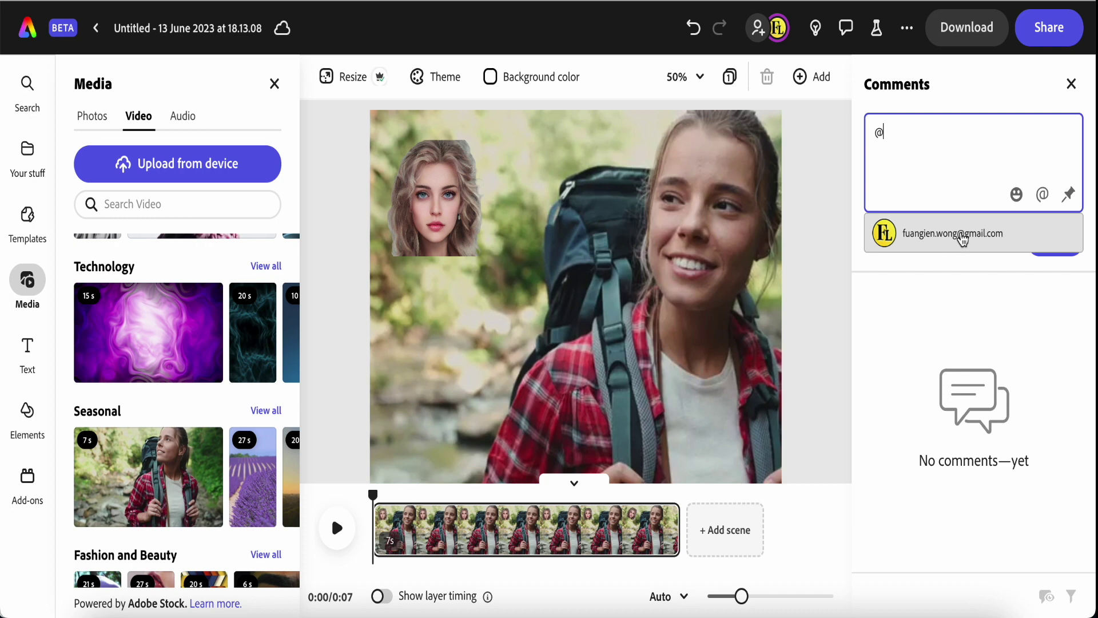
{"action": "left_click", "coordinate": [1016, 195]}
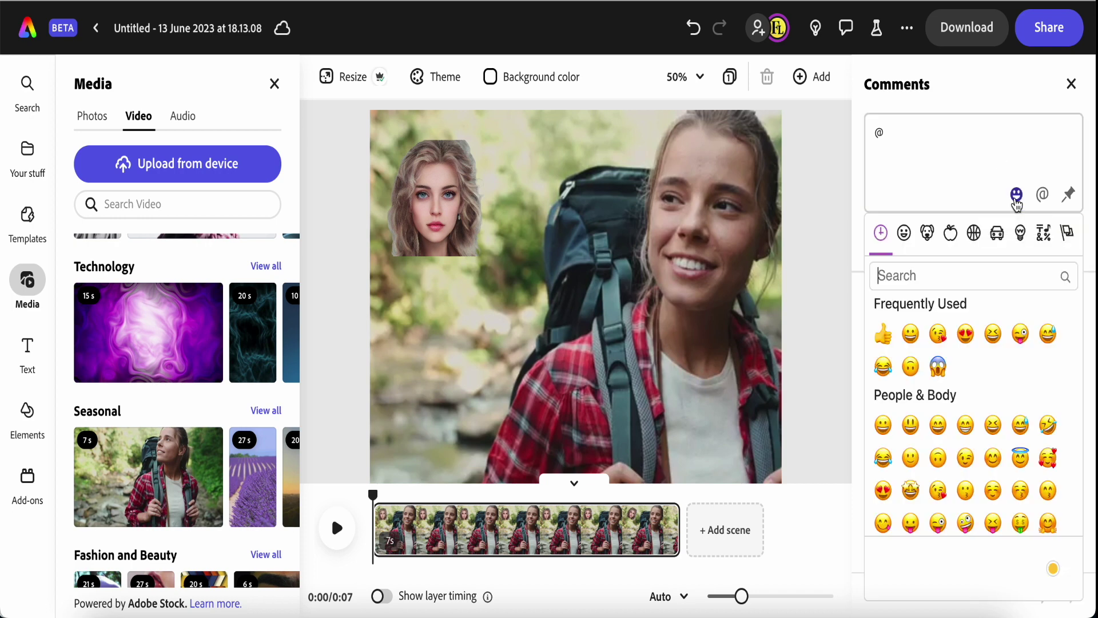
{"action": "left_click", "coordinate": [884, 334]}
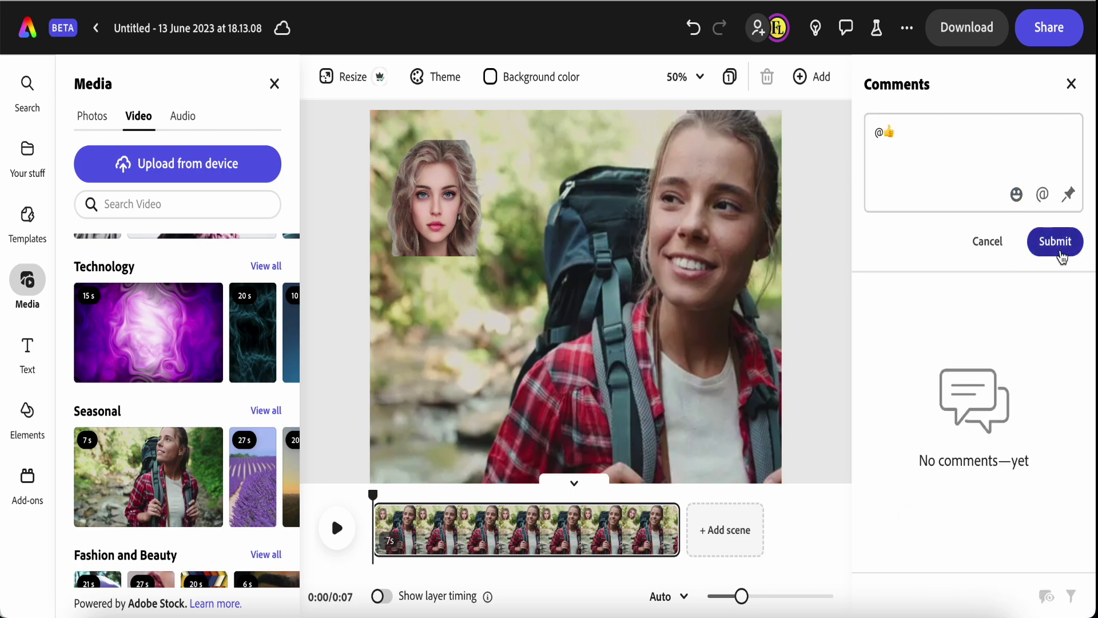
{"action": "left_click", "coordinate": [1055, 241]}
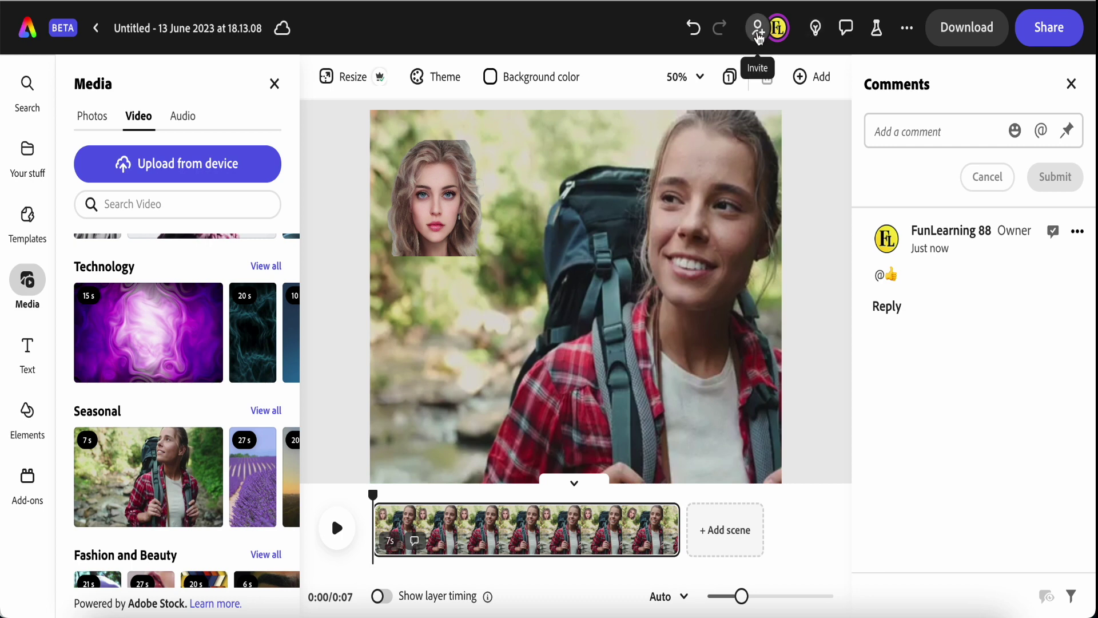
- Open the file sharing settings for inviting people and controlling link access
{"action": "left_click", "coordinate": [757, 28]}
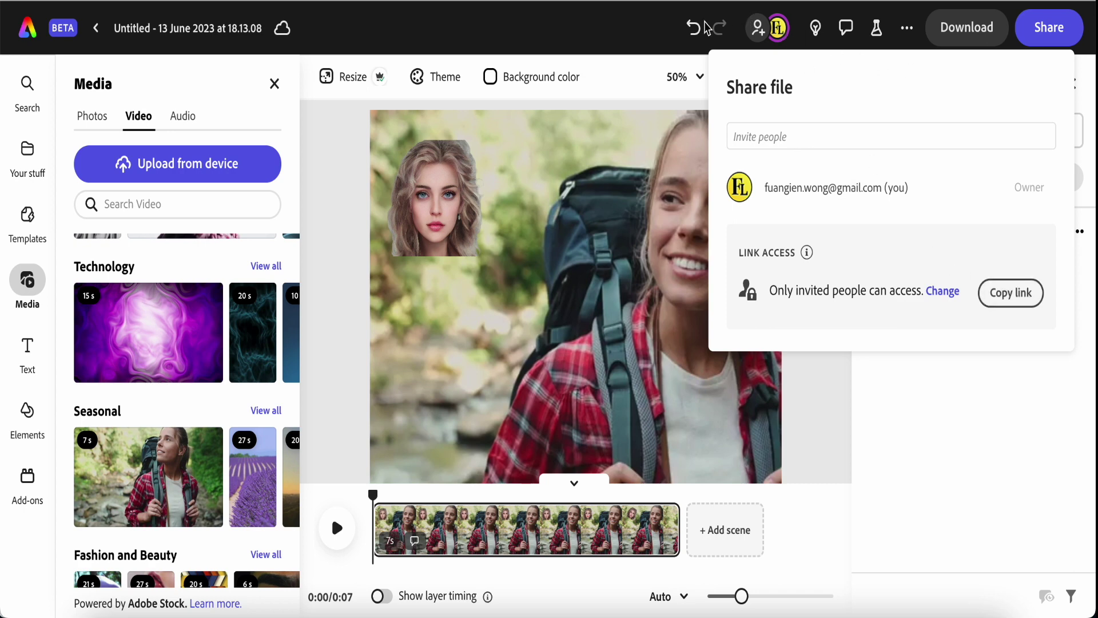
- Close the file sharing settings and add a new text box to the design
{"action": "left_click", "coordinate": [624, 30]}
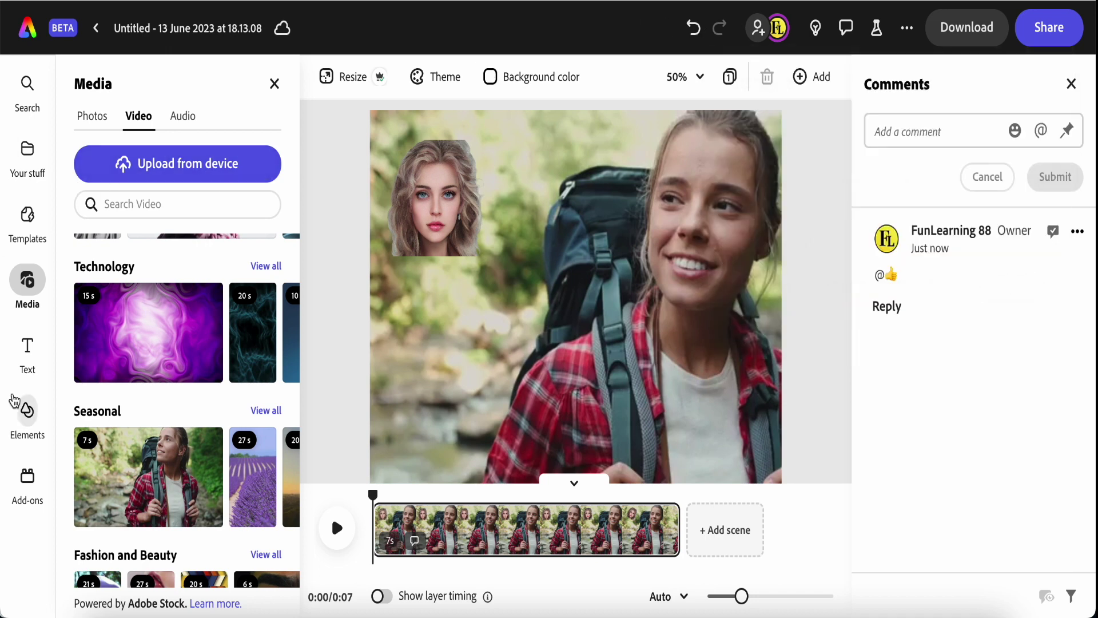
{"action": "mouse_move", "coordinate": [28, 357]}
{"action": "left_click", "coordinate": [28, 358]}
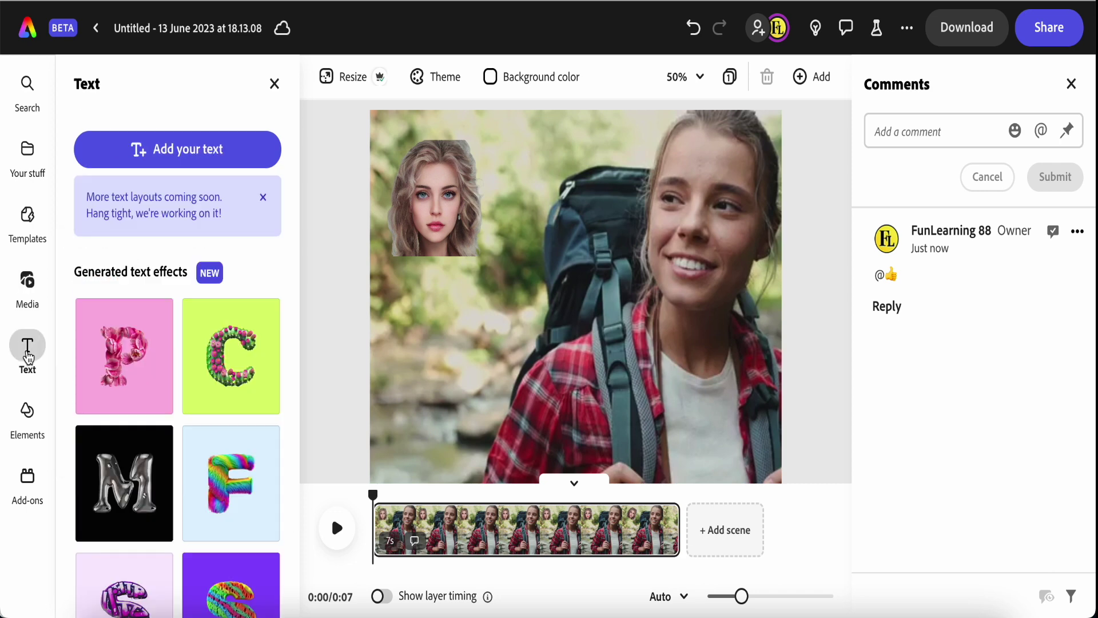
{"action": "left_click", "coordinate": [165, 161]}
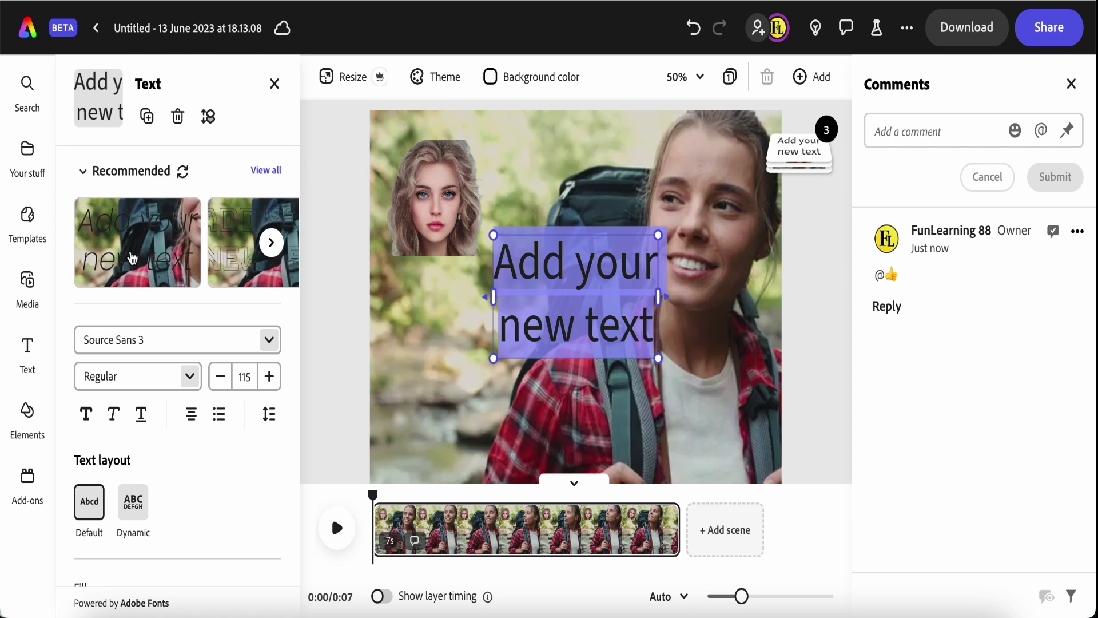
- Try the recommended Poppins ExtraLight Italic and Bungee Outline styles on the new text, and place it just below the portrait
{"action": "left_click", "coordinate": [132, 259]}
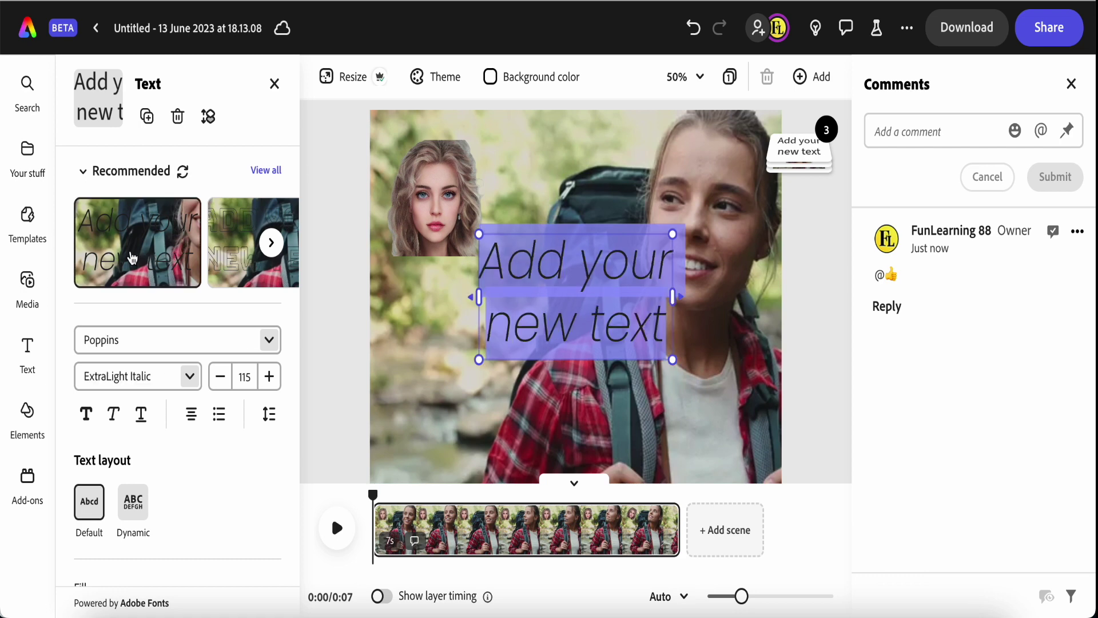
{"action": "left_click", "coordinate": [235, 259]}
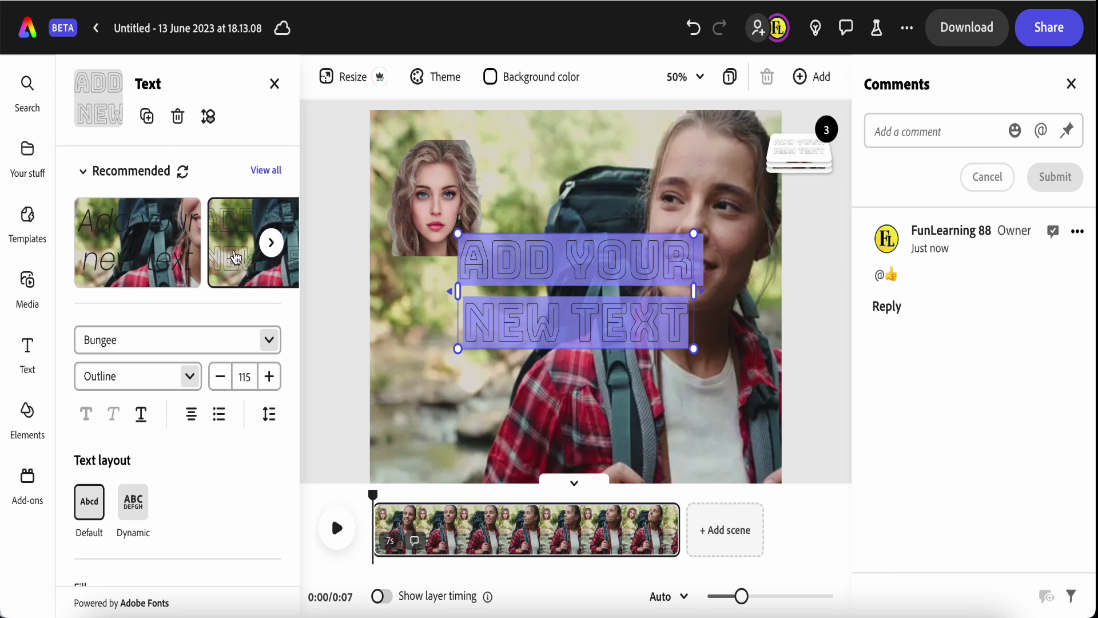
{"action": "left_click_drag", "start_coordinate": [525, 309], "coordinate": [455, 350]}
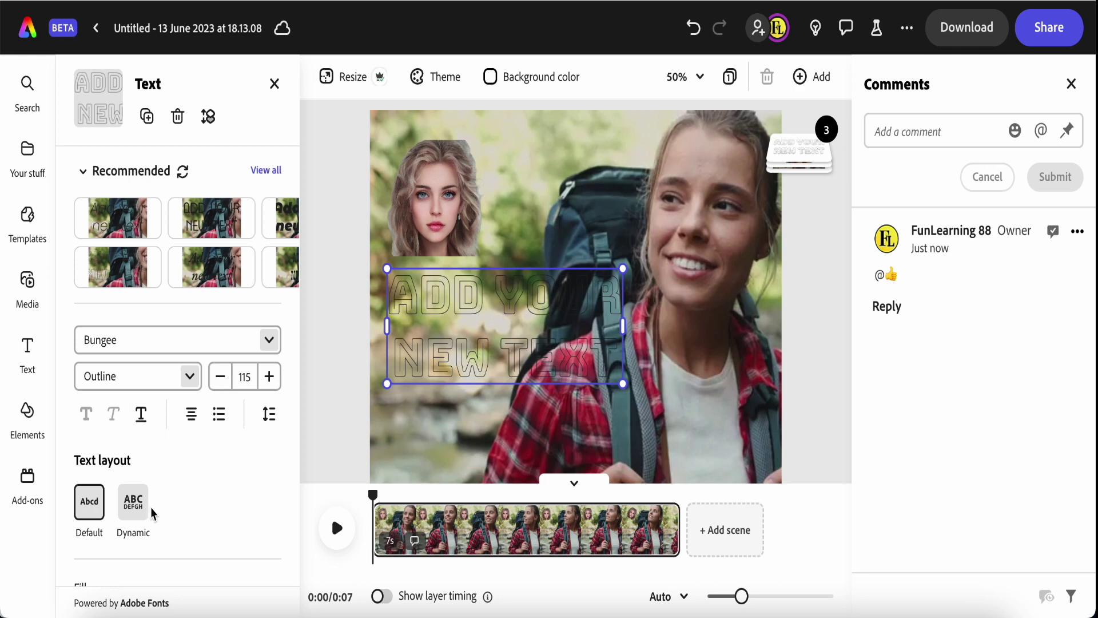
- Review the text's fill, opacity, effects and shadow options, and delete the placeholder text from the design
{"action": "scroll", "coordinate": [149, 507], "scroll_direction": "down", "scroll_amount": 2}
{"action": "scroll", "coordinate": [150, 457], "scroll_direction": "down", "scroll_amount": 6}
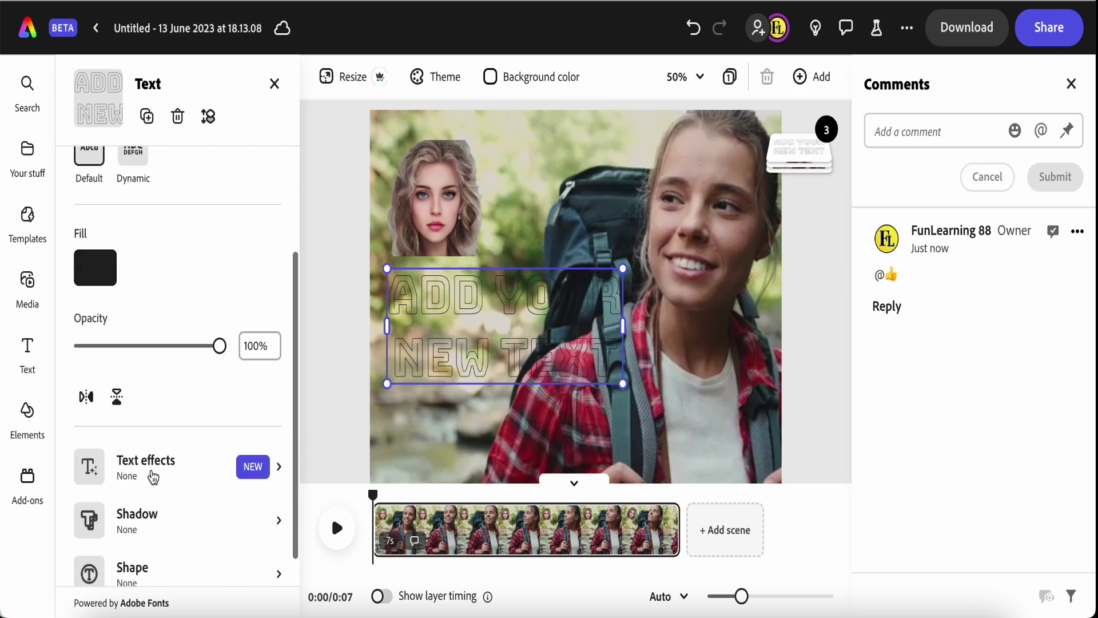
{"action": "scroll", "coordinate": [170, 383], "scroll_direction": "up", "scroll_amount": 8}
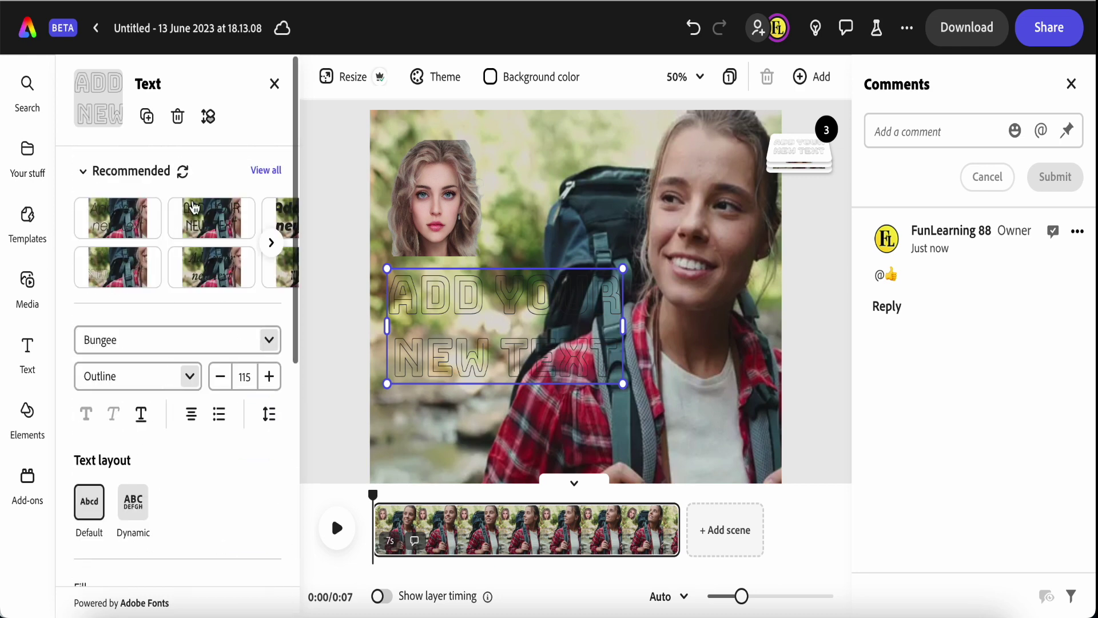
{"action": "left_click", "coordinate": [273, 84]}
{"action": "left_click", "coordinate": [475, 330]}
{"action": "key", "text": "Delete"}
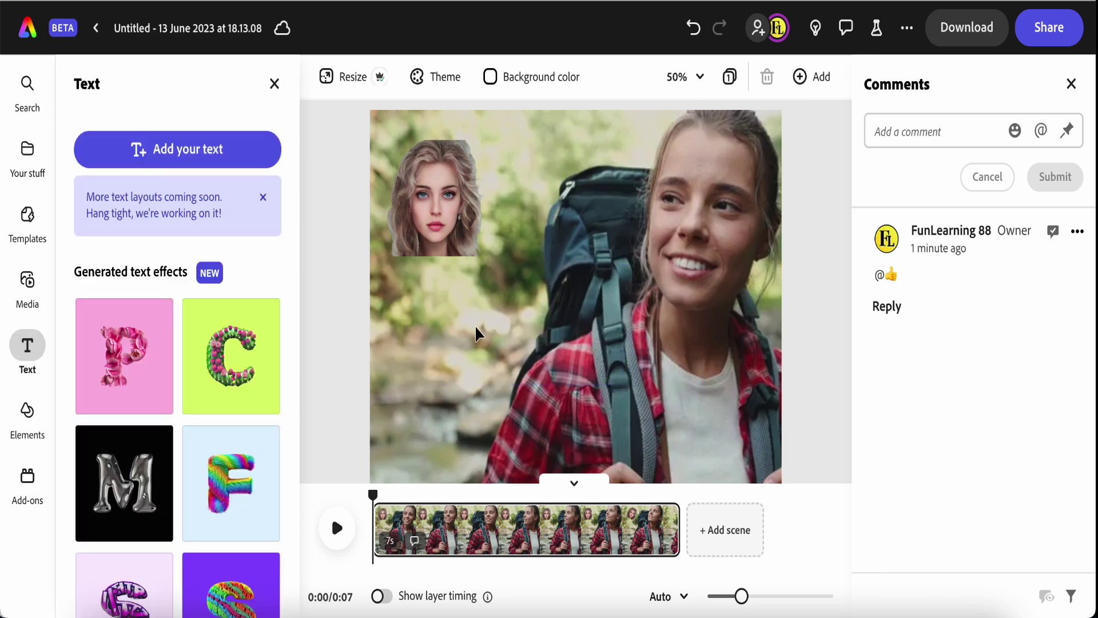
- Add the generated text effect with the pink flower letter P to the design
{"action": "right_click", "coordinate": [132, 360]}
{"action": "left_click", "coordinate": [110, 352]}
{"action": "left_click", "coordinate": [112, 353]}
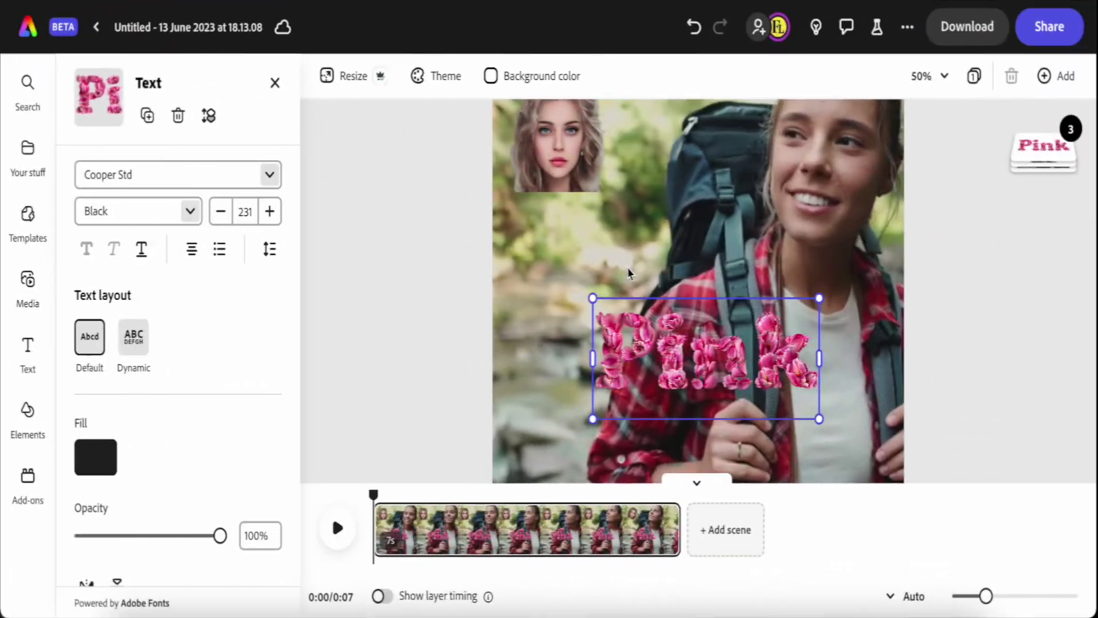
- Shrink the floral "Pink" text to about size 149, place it just below the portrait, and deselect it
{"action": "left_click_drag", "start_coordinate": [681, 366], "coordinate": [587, 267]}
{"action": "left_click_drag", "start_coordinate": [729, 204], "coordinate": [650, 247]}
{"action": "left_click_drag", "start_coordinate": [589, 276], "coordinate": [591, 239]}
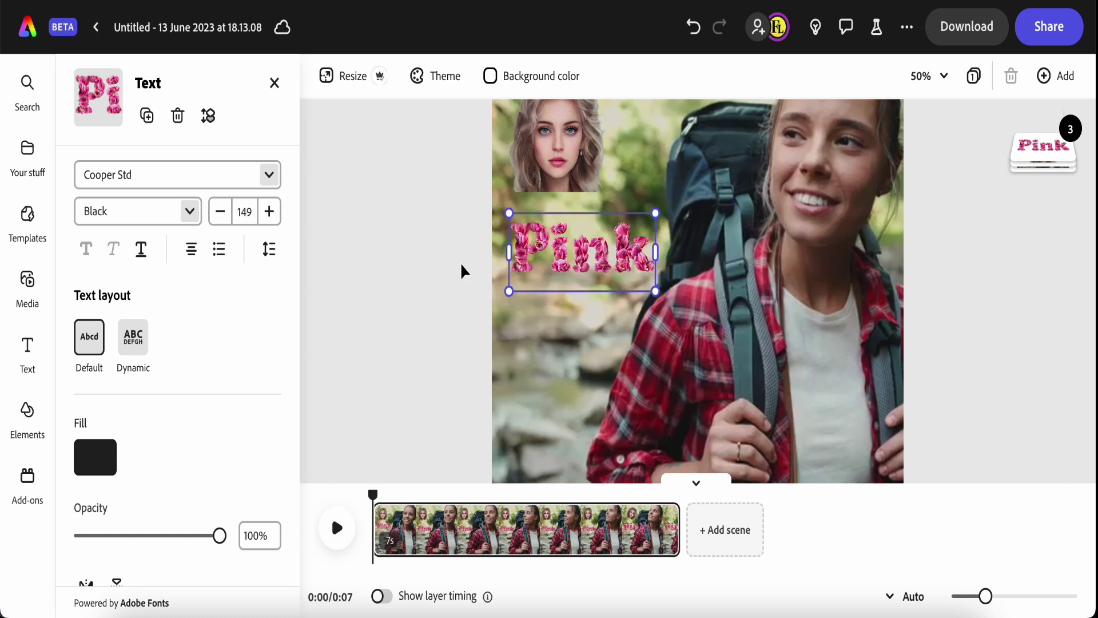
{"action": "left_click", "coordinate": [433, 267]}
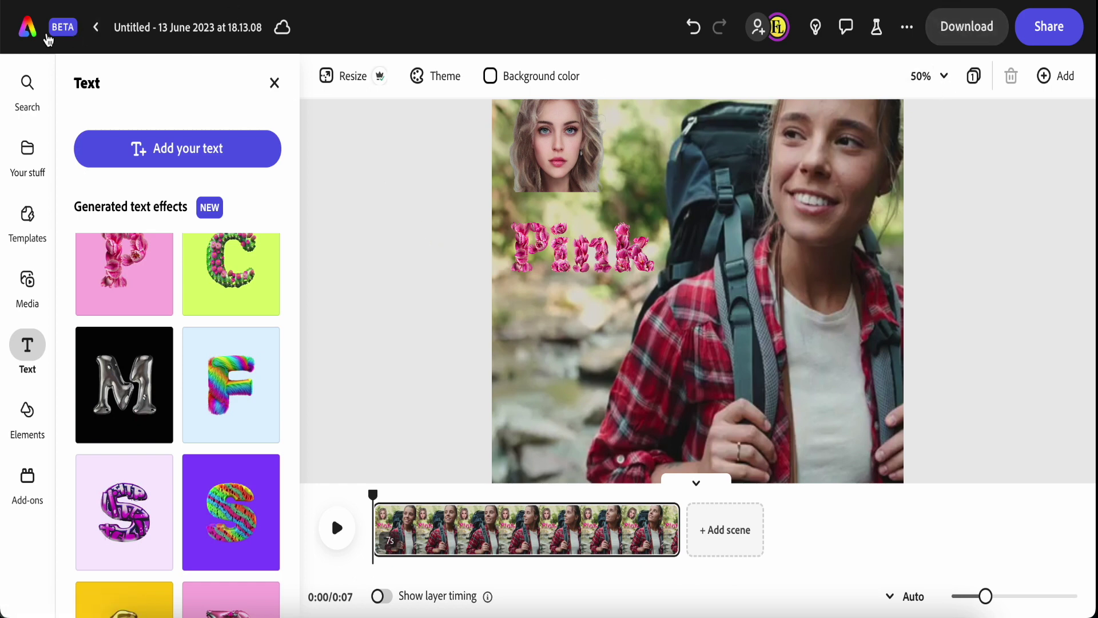
- Return to the home page and look through the quick actions and popular social media templates
{"action": "left_click", "coordinate": [92, 29]}
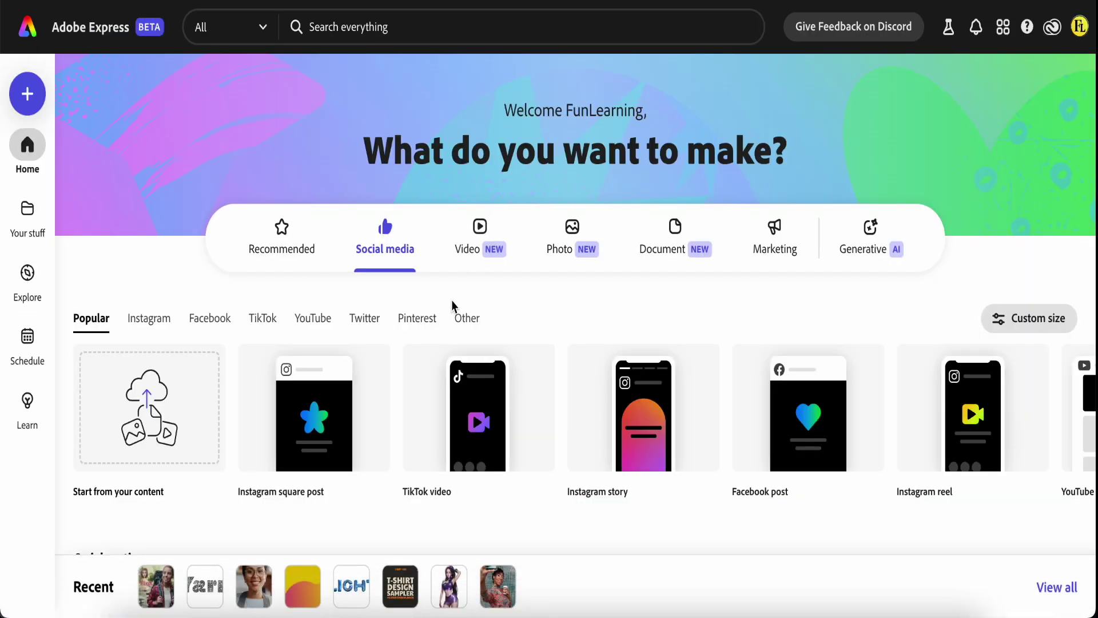
{"action": "scroll", "coordinate": [488, 309], "scroll_direction": "down", "scroll_amount": 6}
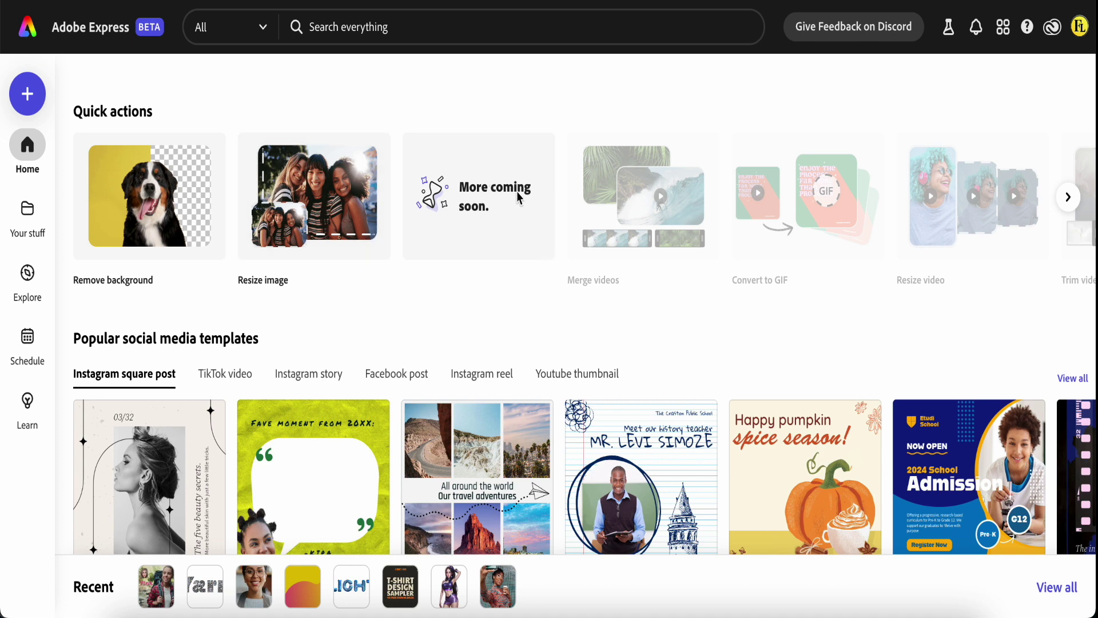
{"action": "scroll", "coordinate": [719, 234], "scroll_direction": "right", "scroll_amount": 3}
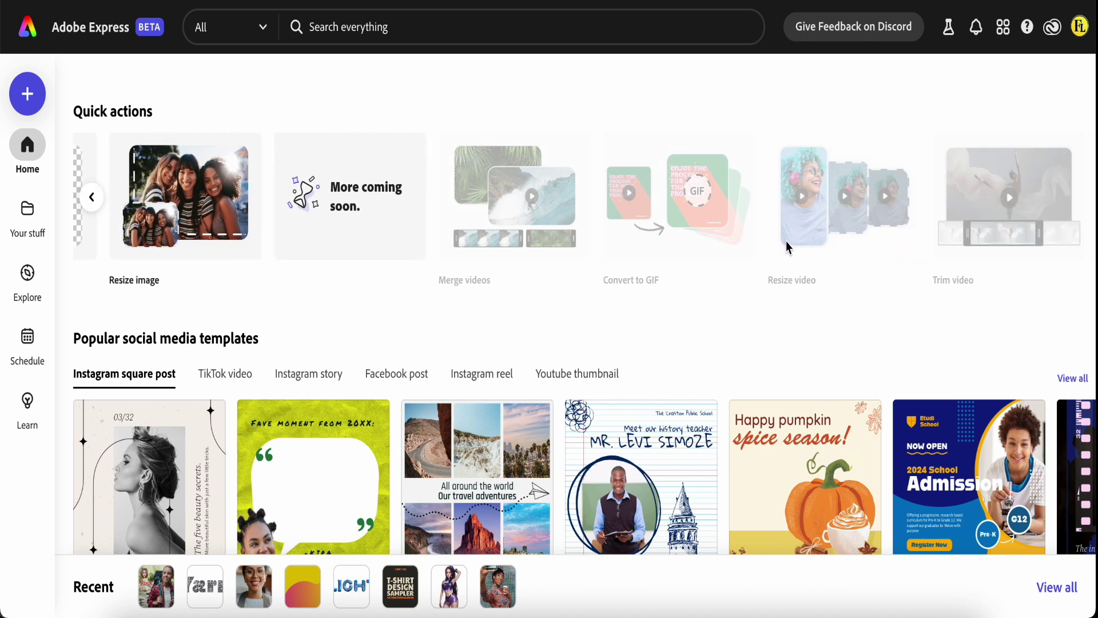
{"action": "scroll", "coordinate": [789, 248], "scroll_direction": "left", "scroll_amount": 3}
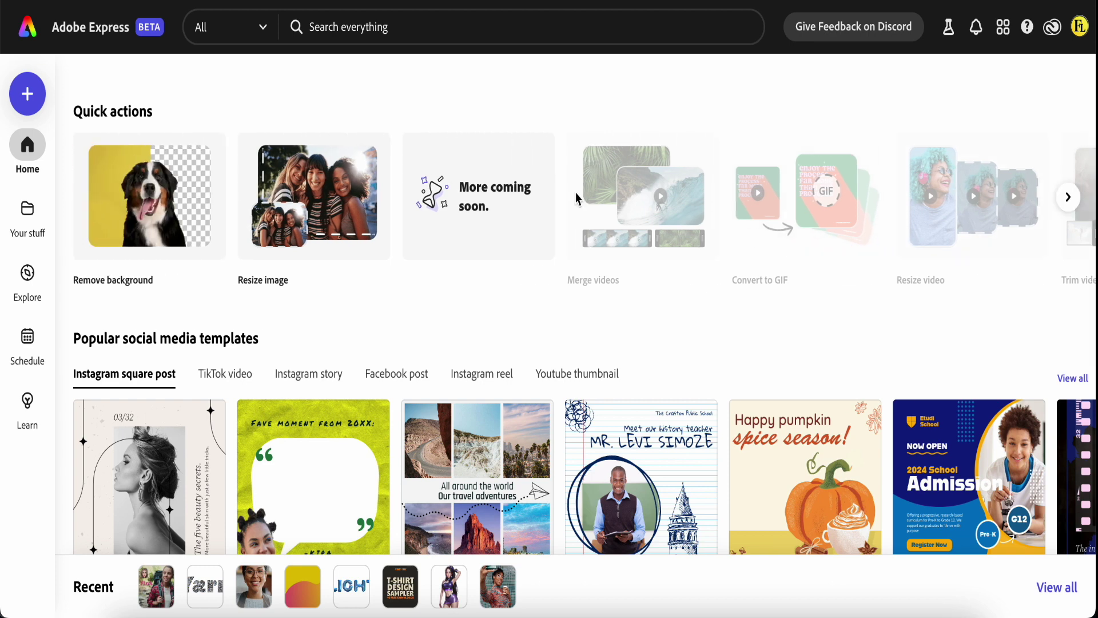
{"action": "scroll", "coordinate": [542, 267], "scroll_direction": "down", "scroll_amount": 1}
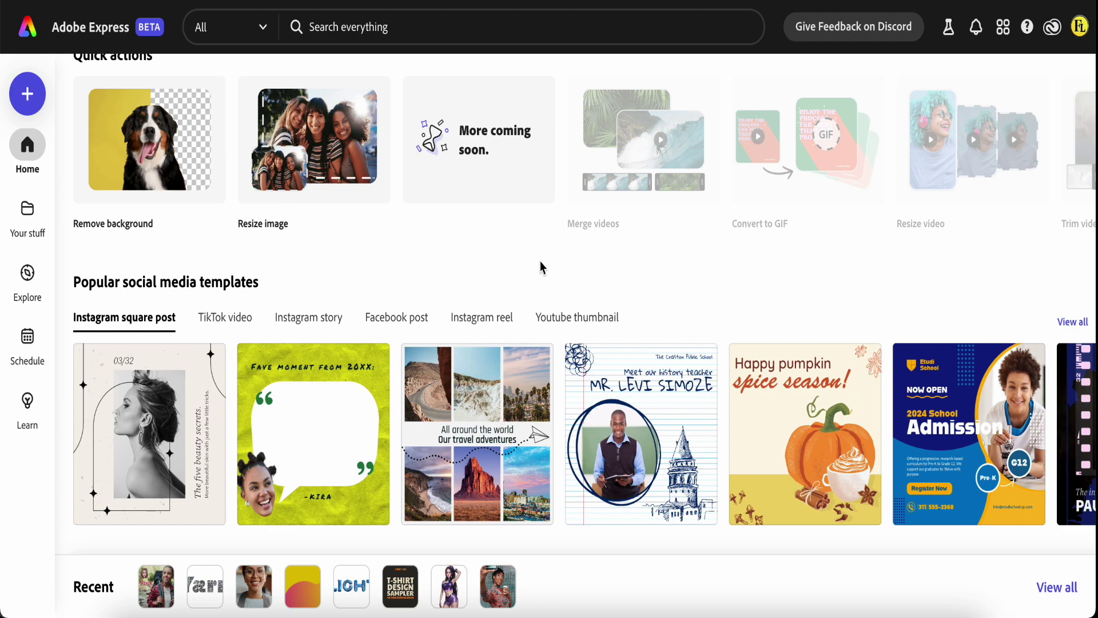
{"action": "scroll", "coordinate": [542, 267], "scroll_direction": "up", "scroll_amount": 8}
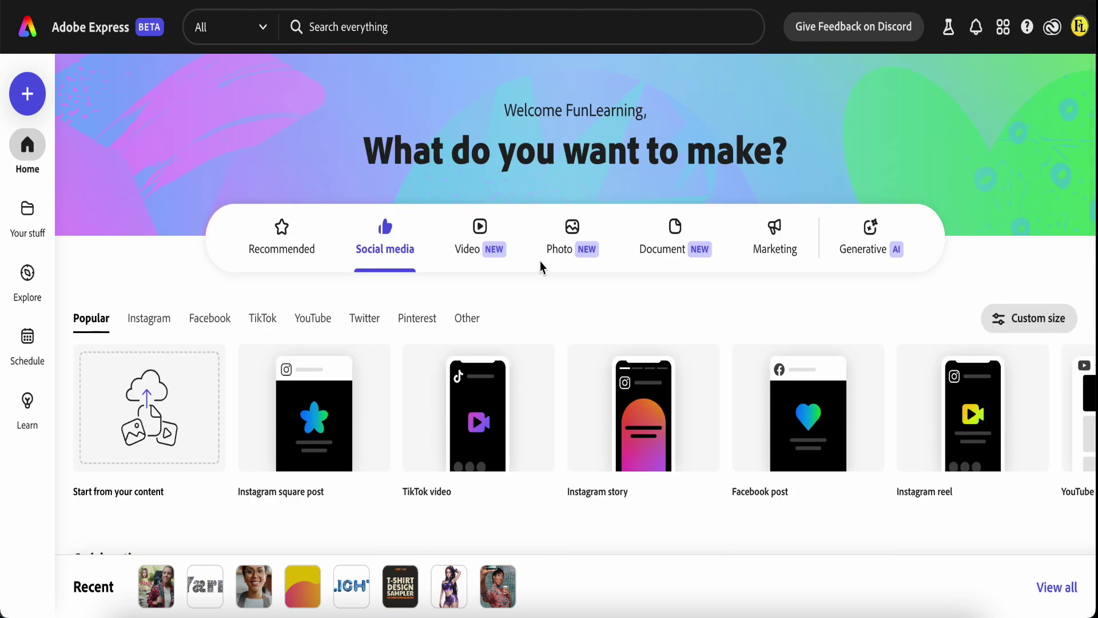